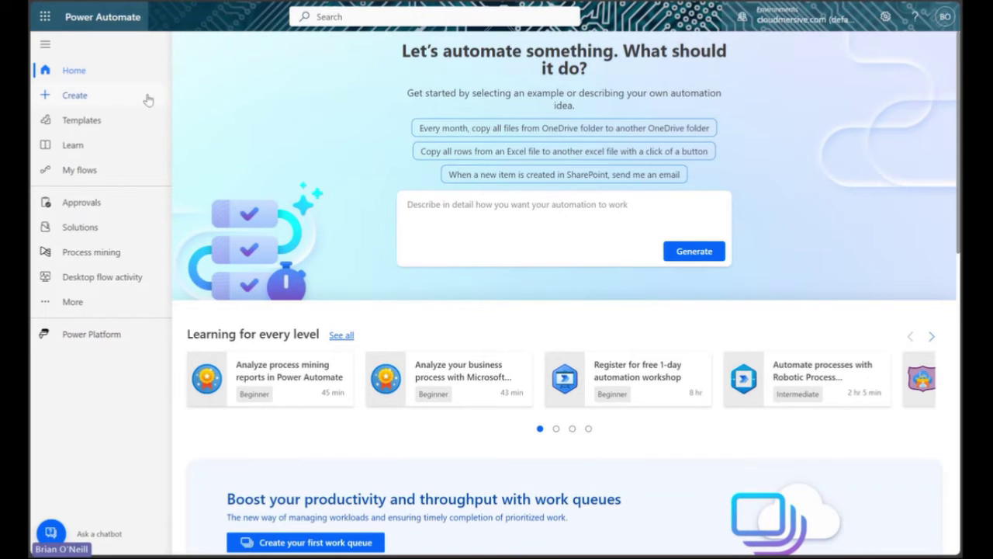
Create a blank instant cloud flow that uses the "Manually trigger a flow" trigger, and dismiss the Copilot pane
left_click(122, 97)
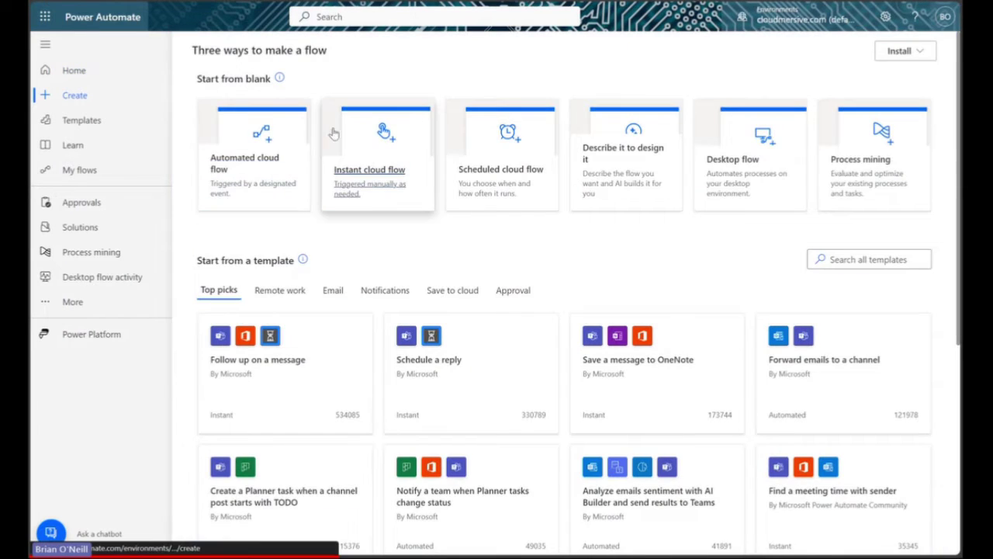
left_click(370, 166)
left_click(602, 221)
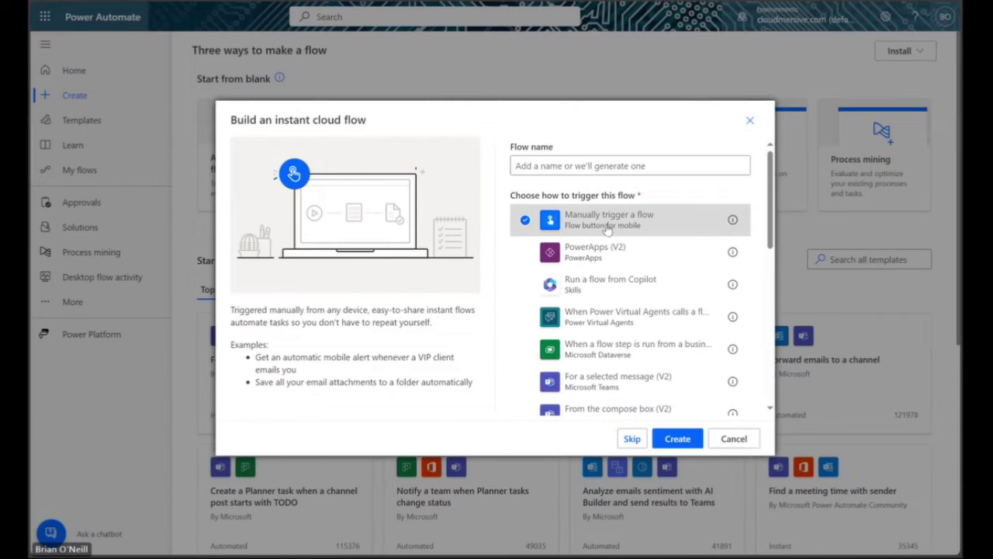
left_click(677, 439)
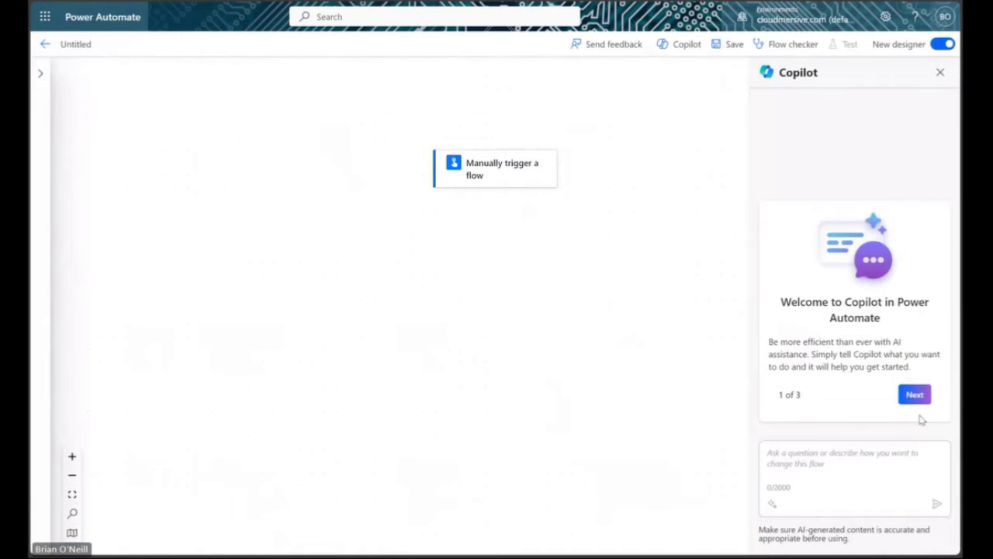
left_click(940, 72)
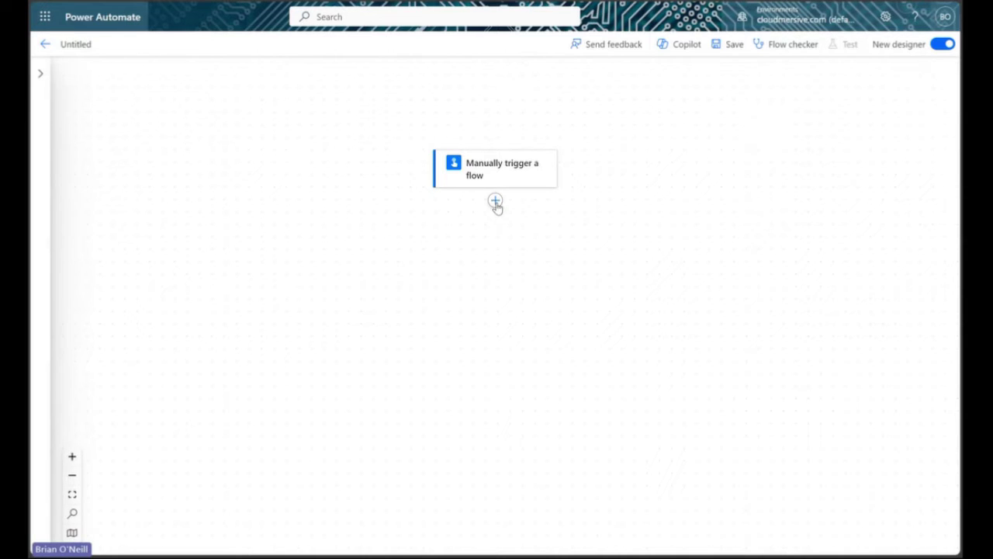
Add a SharePoint Get lists action after the manual trigger and set its site address to the TestTeam site
left_click(496, 201)
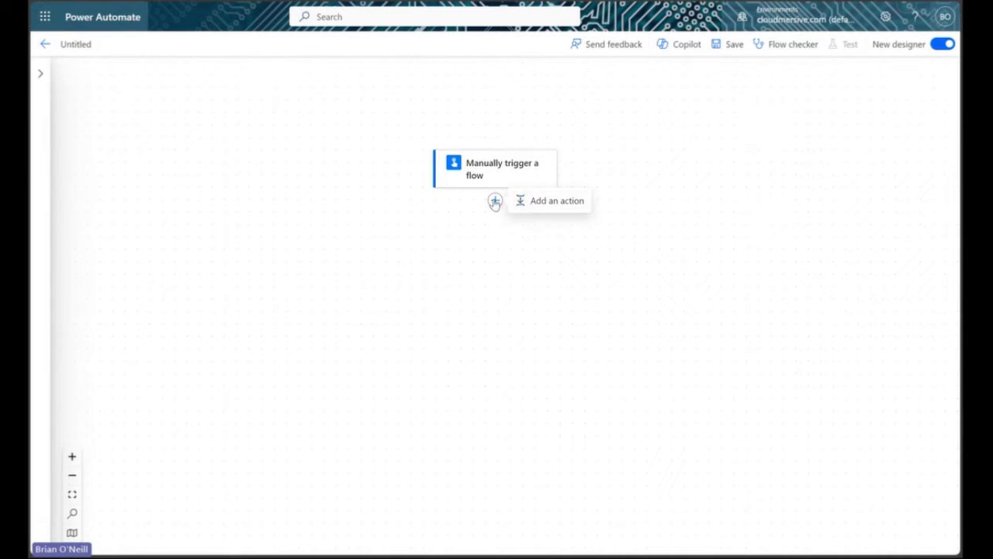
left_click(548, 206)
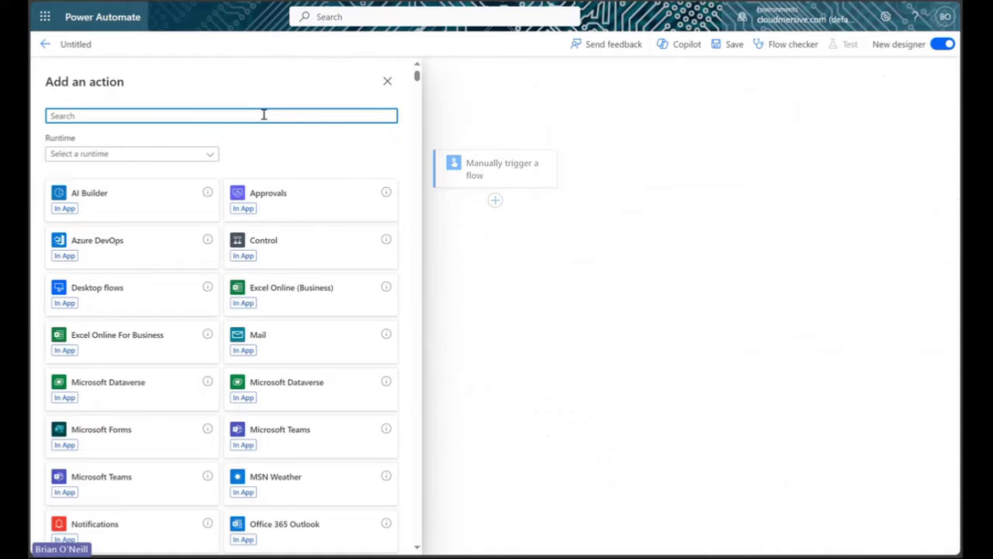
type("get lists")
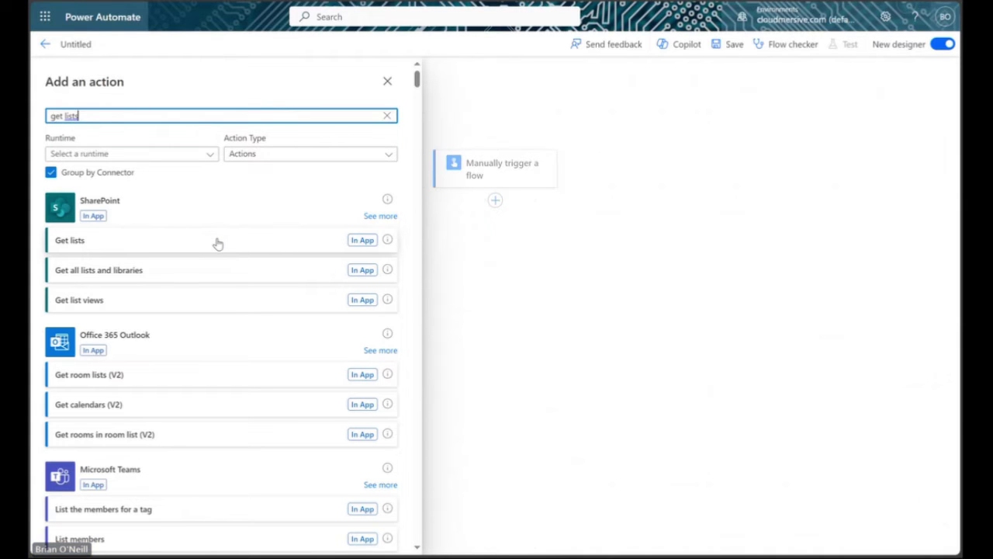
left_click(216, 242)
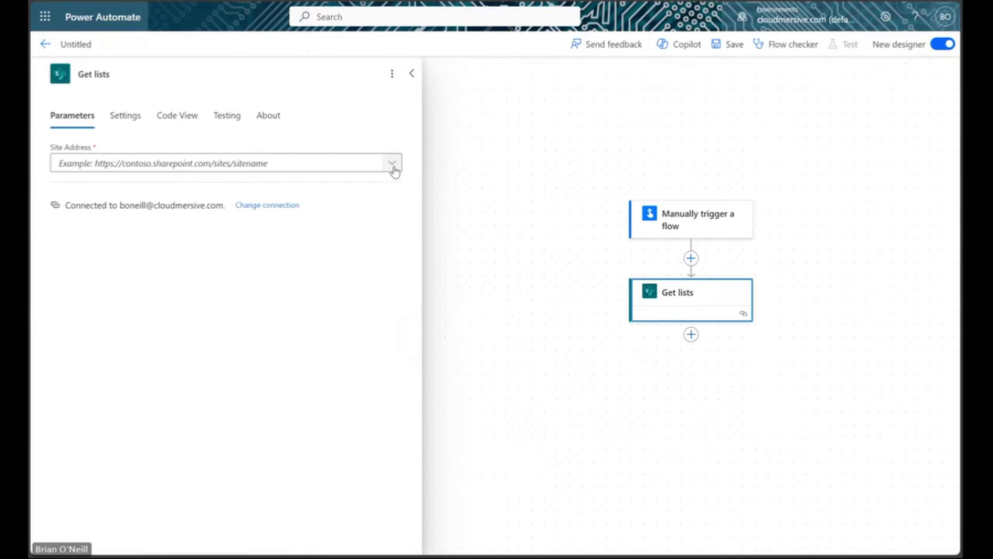
left_click(394, 168)
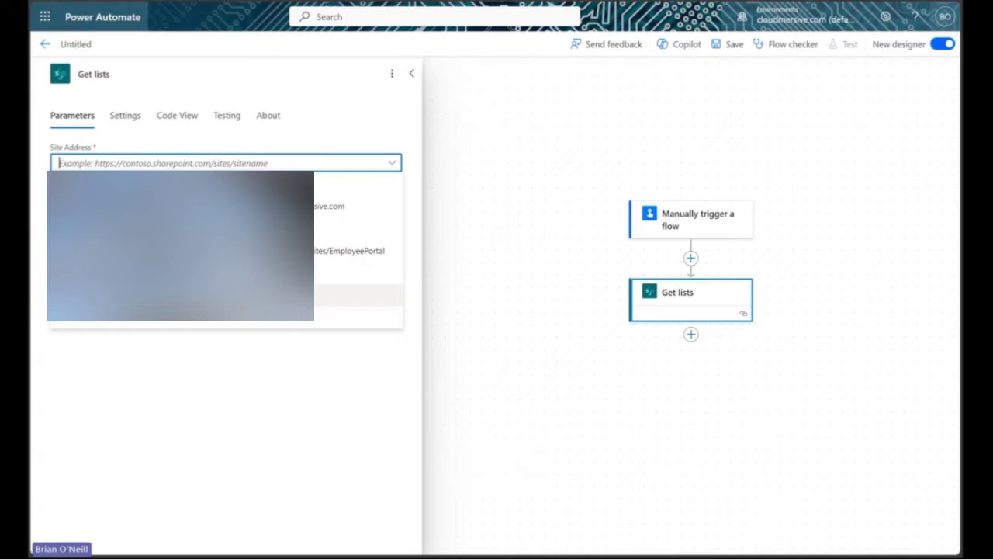
left_click(272, 296)
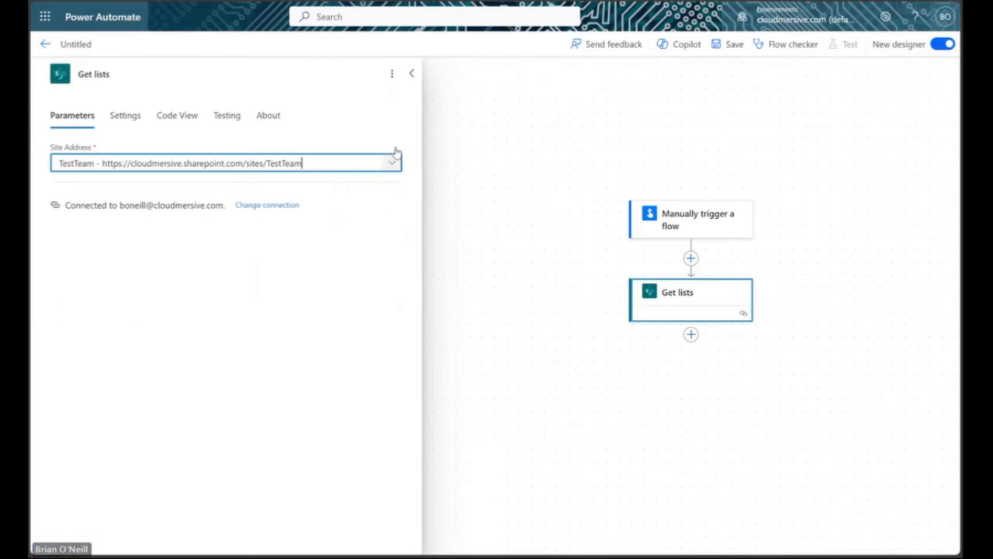
left_click(412, 73)
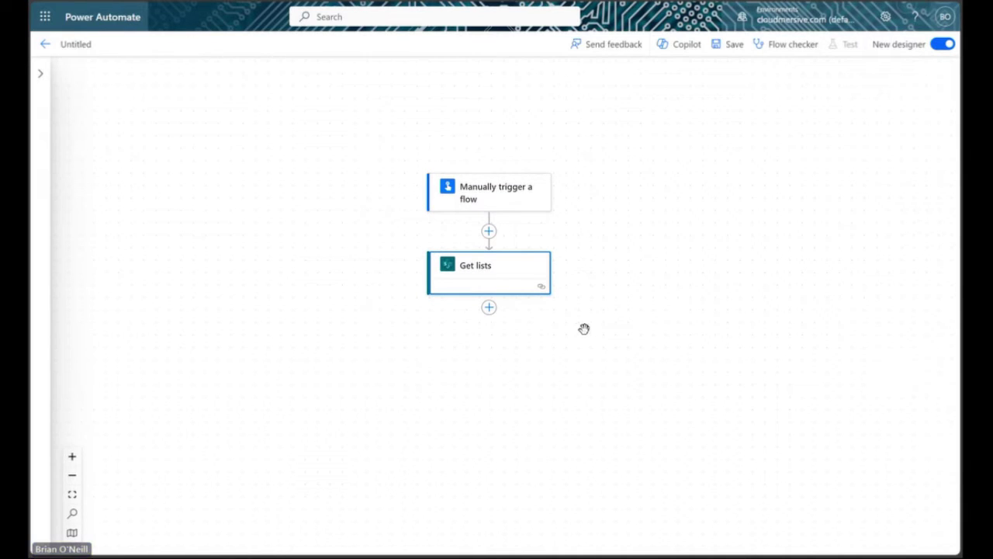
Add a SharePoint Get items action after the Get lists action
left_click(491, 309)
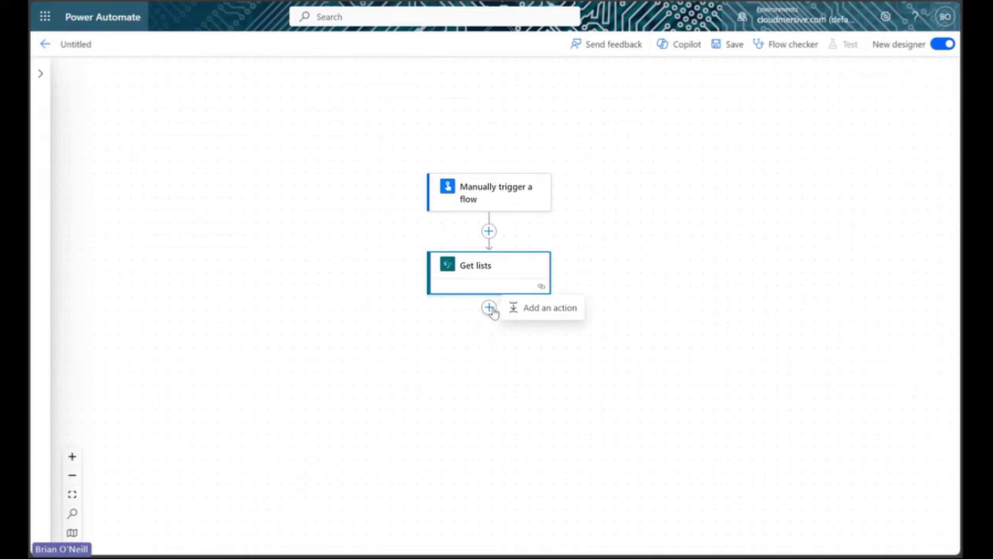
left_click(528, 308)
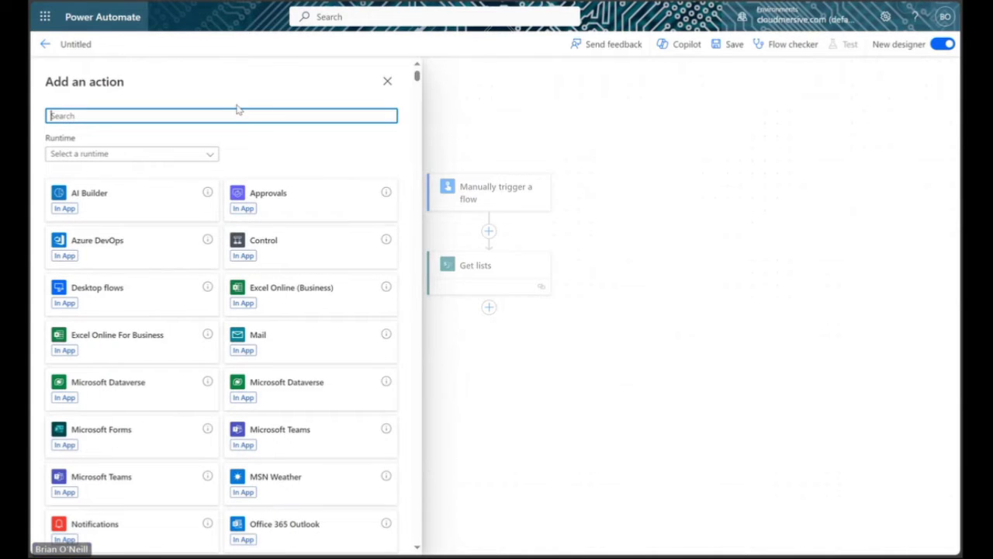
type("get items")
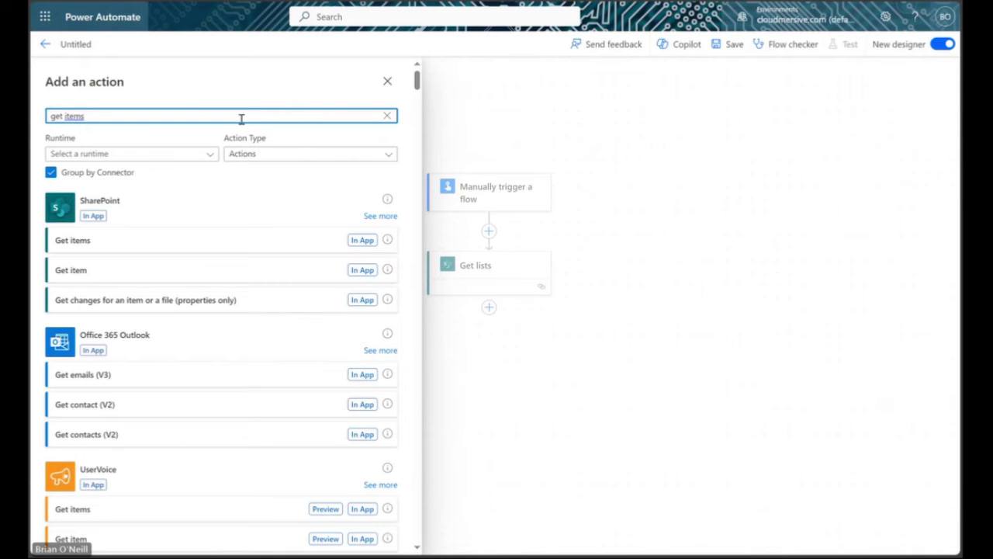
left_click(279, 240)
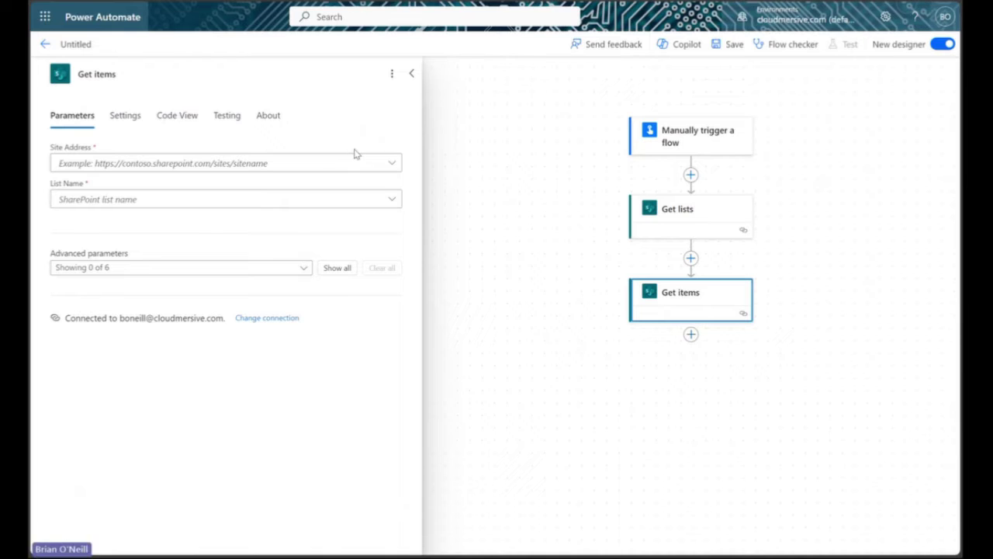
Set the Get items action's site address to the TestTeam site and its list name to Example List
left_click(392, 163)
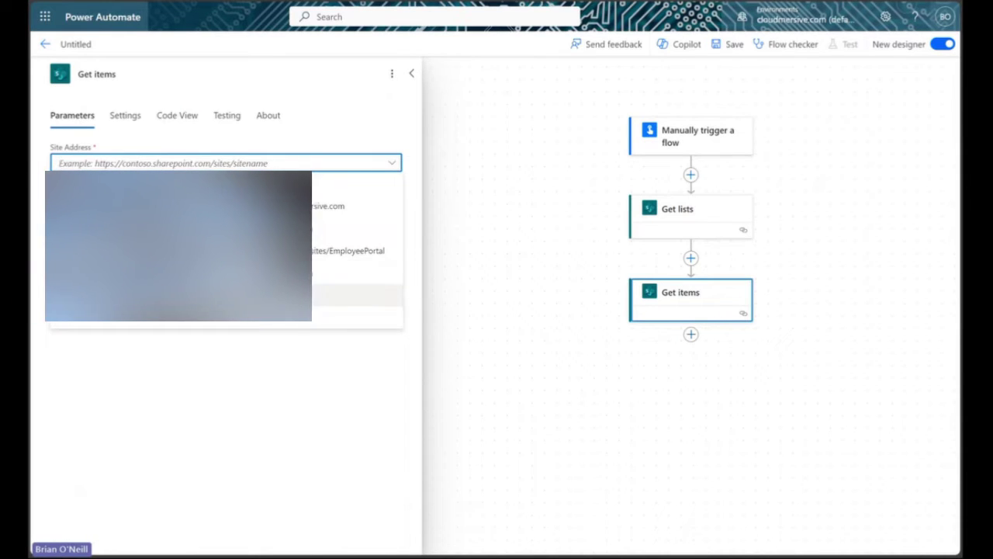
left_click(357, 295)
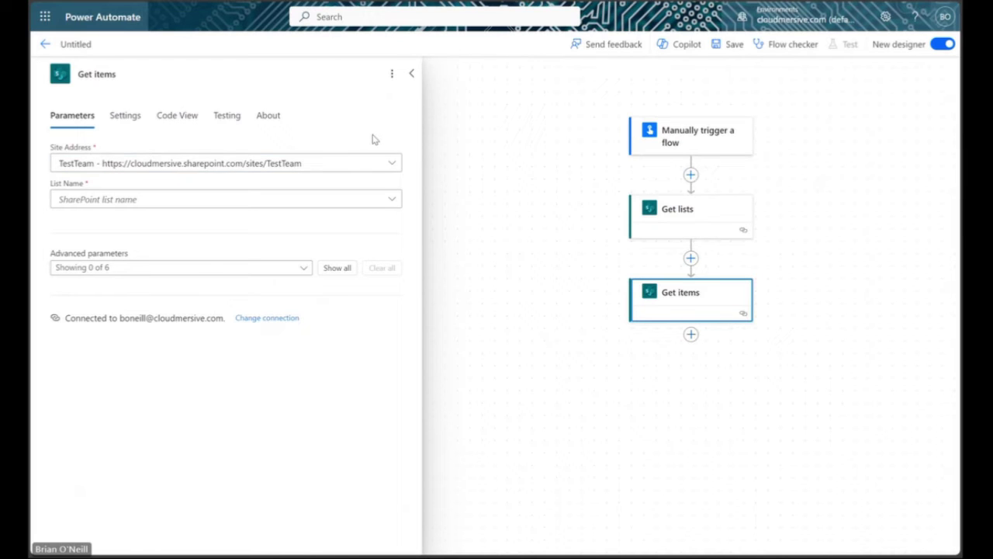
left_click(393, 201)
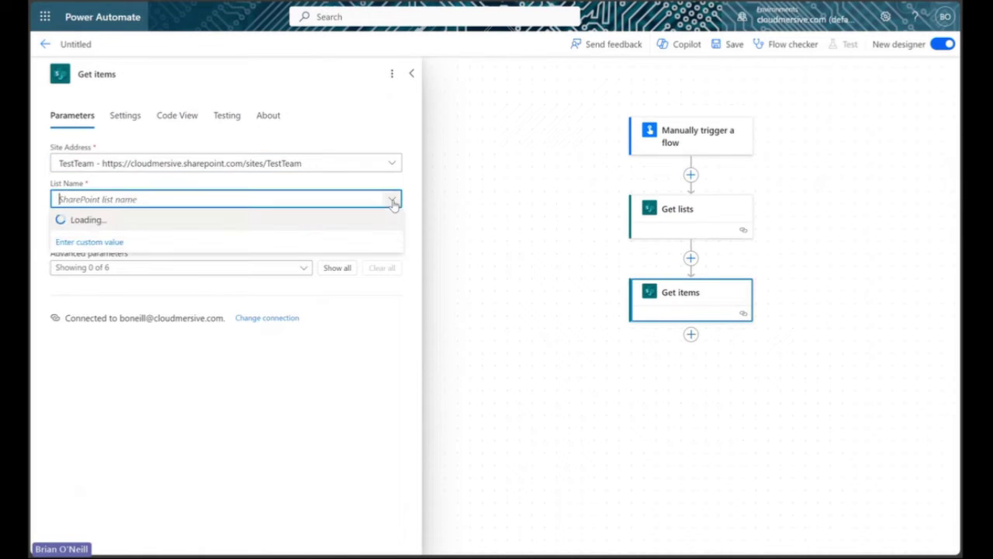
left_click(239, 223)
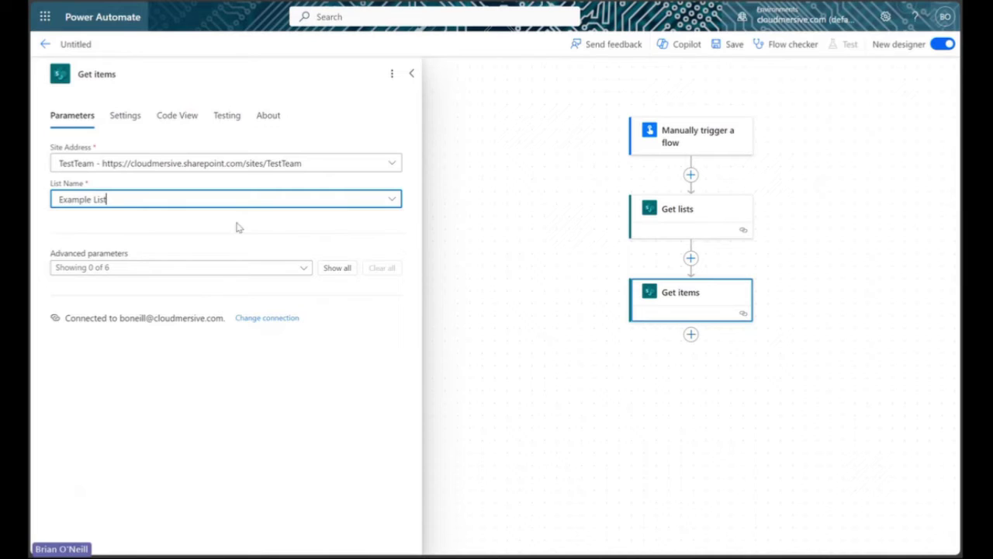
left_click(376, 125)
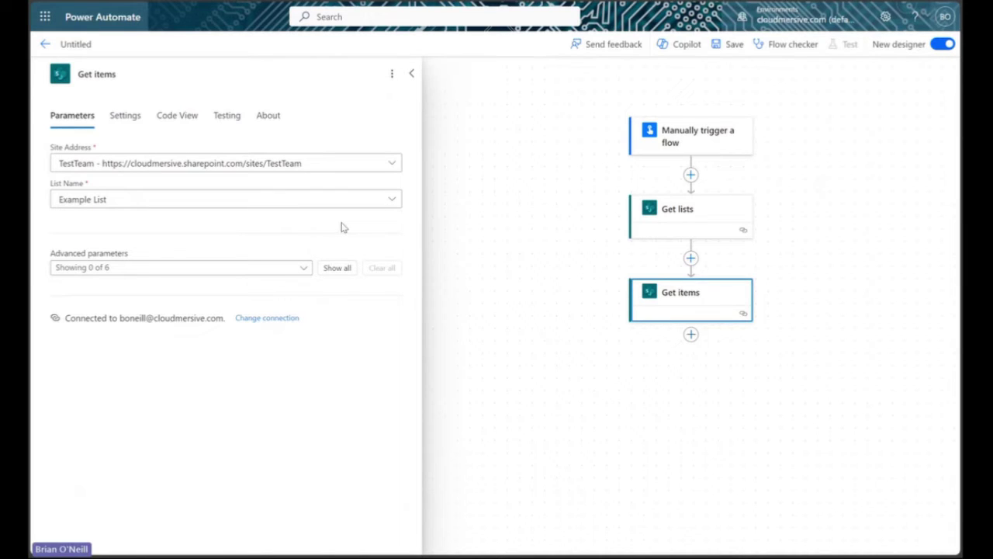
In the advanced parameters of Get items, limit columns to the All Items view and entries to the folder /Lists/Example List
left_click(336, 268)
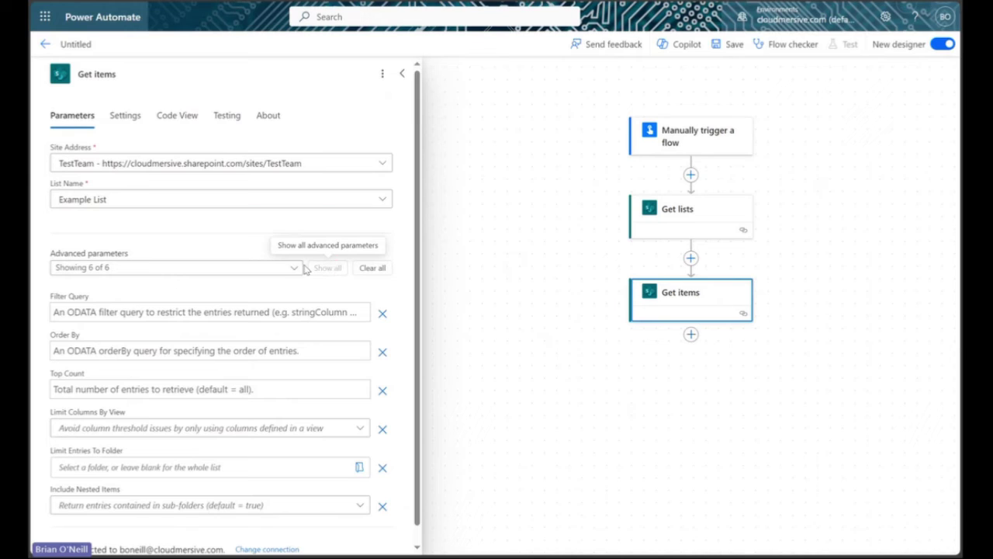
scroll(326, 344, "down", 1)
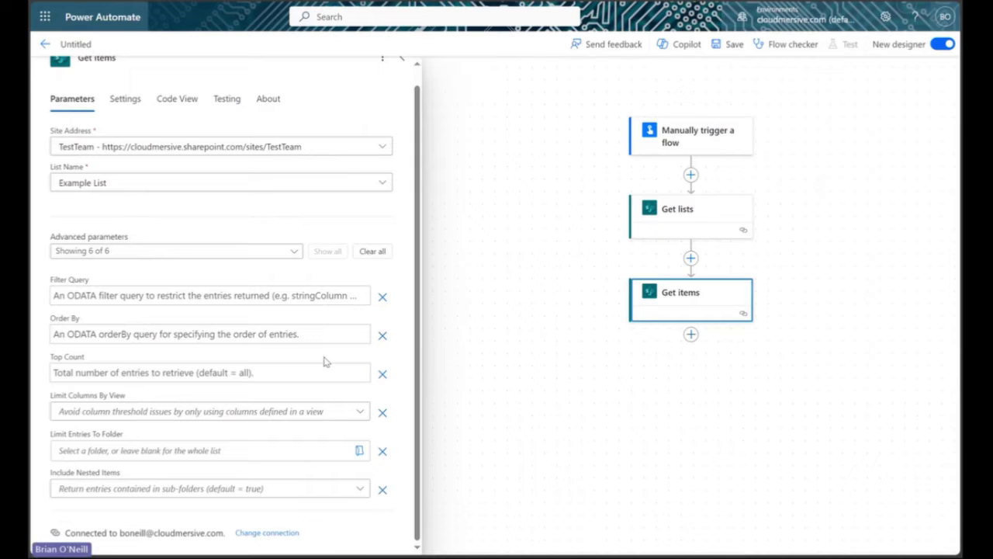
left_click(359, 412)
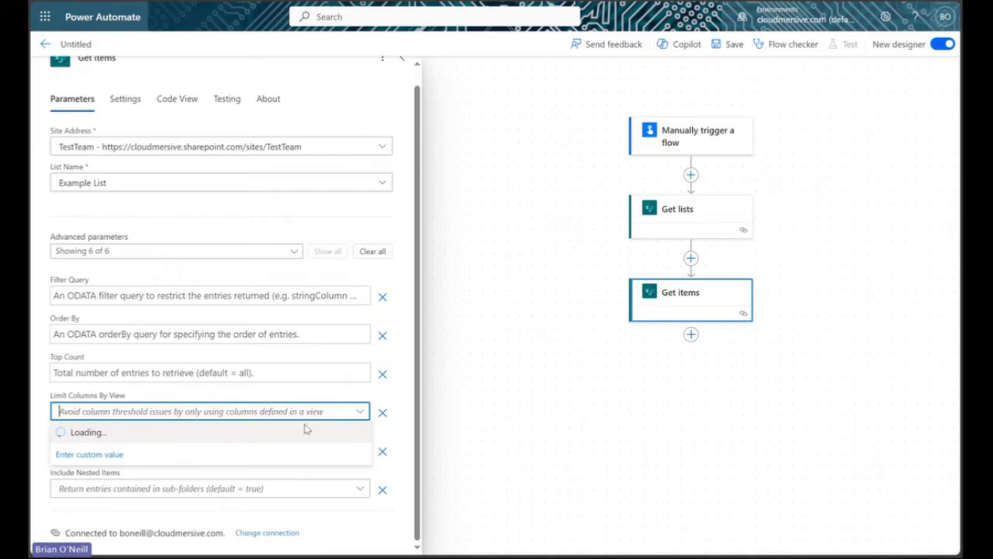
left_click(210, 433)
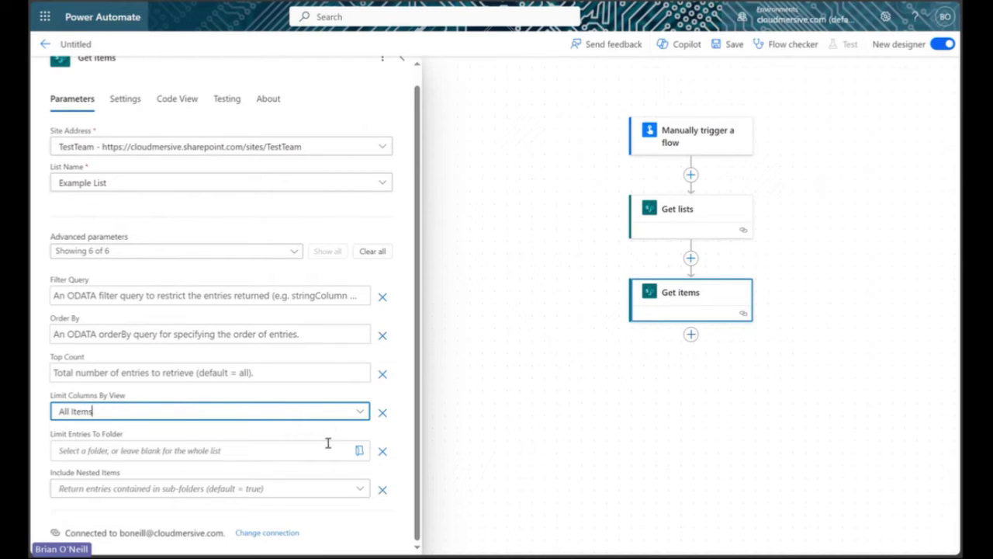
left_click(359, 450)
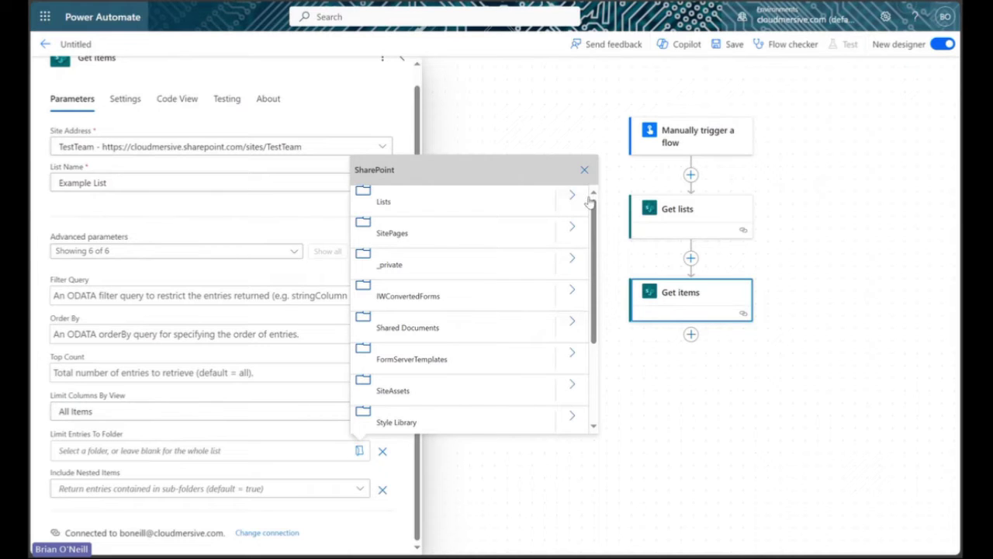
left_click(572, 195)
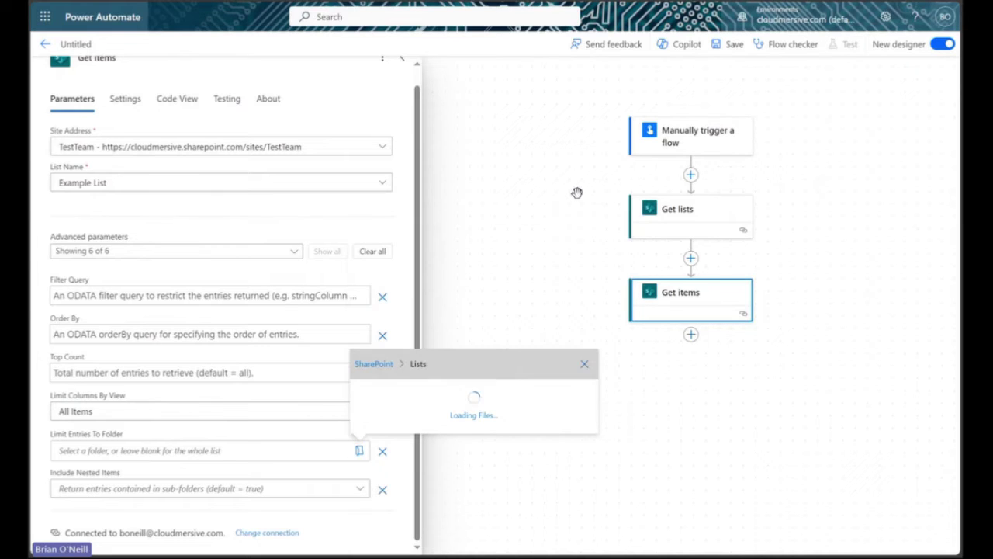
left_click(457, 388)
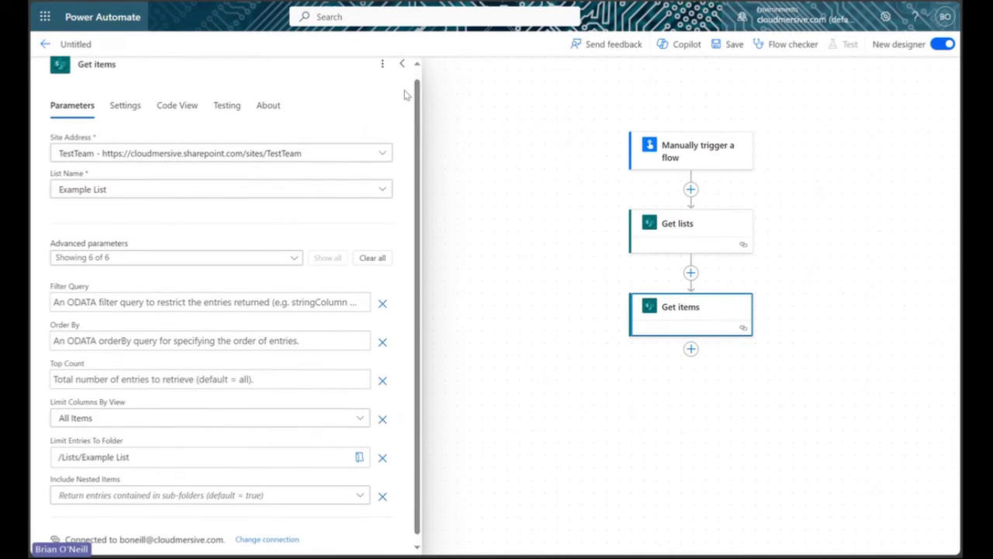
left_click(402, 64)
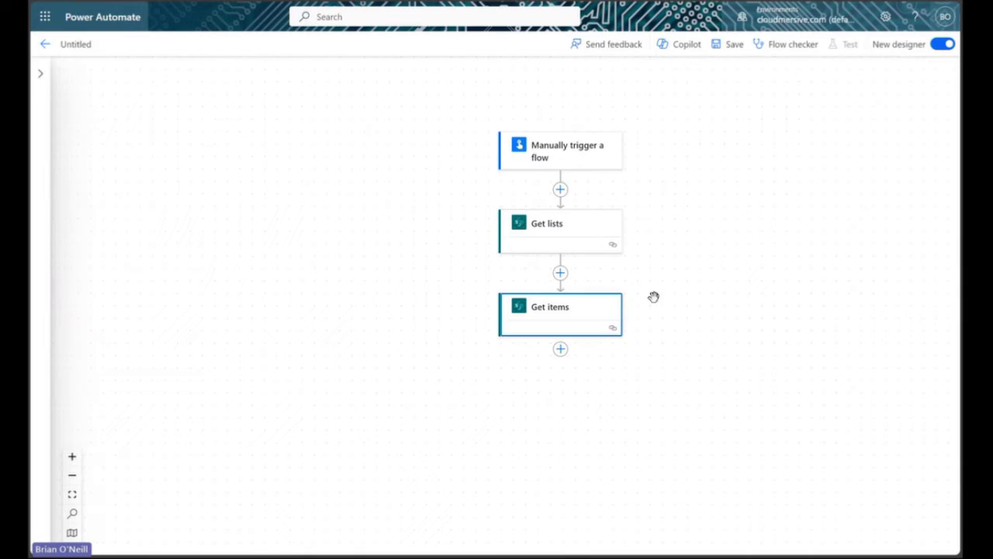
Add a SharePoint Get attachments action after the Get items action
left_click(546, 349)
left_click(597, 356)
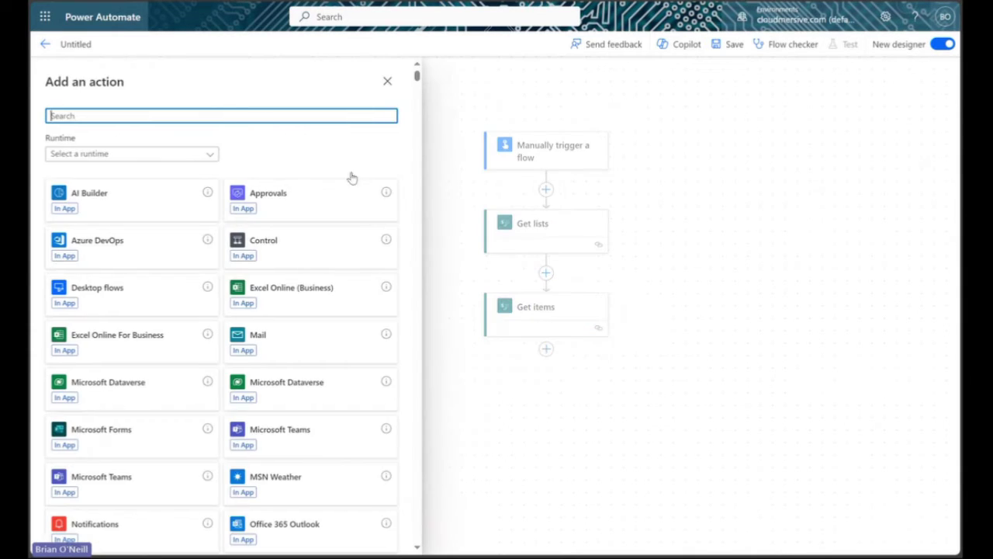
type("g")
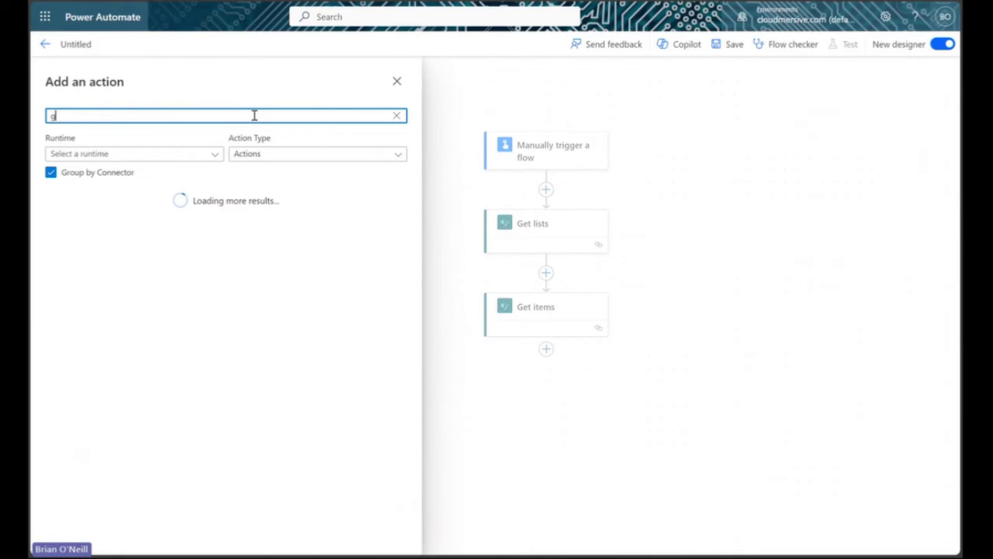
type("et attachments")
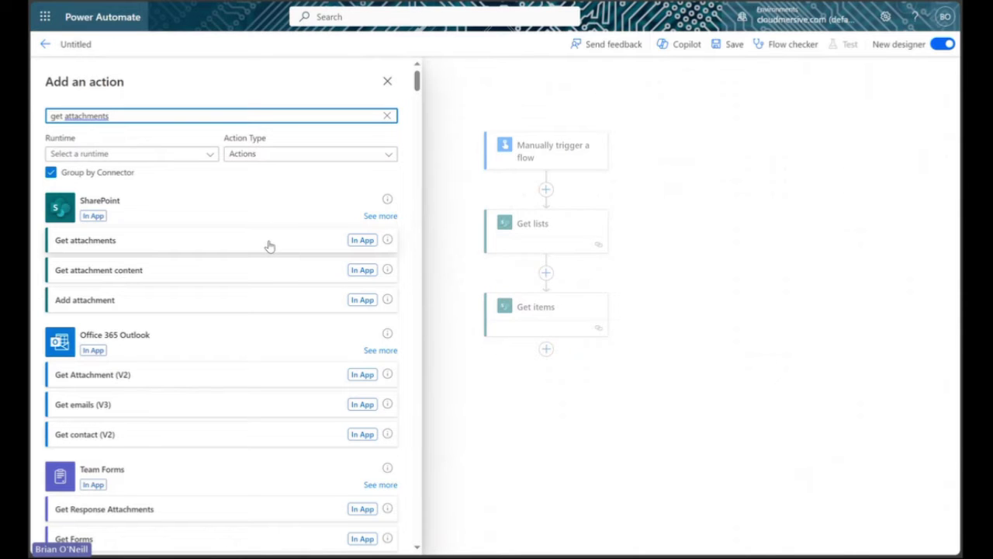
left_click(268, 246)
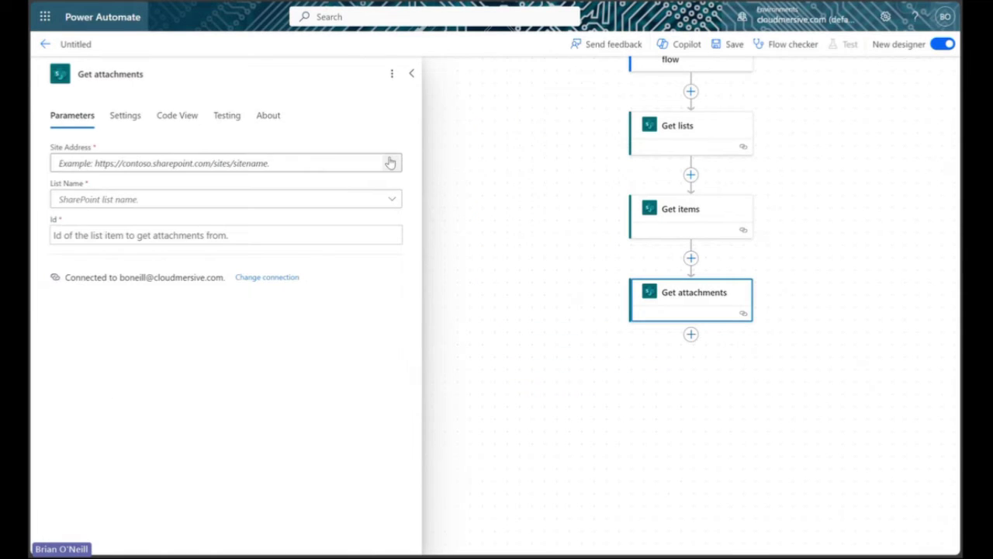
Set the Get attachments action's site address to the TestTeam site and its list name to Example List
left_click(391, 162)
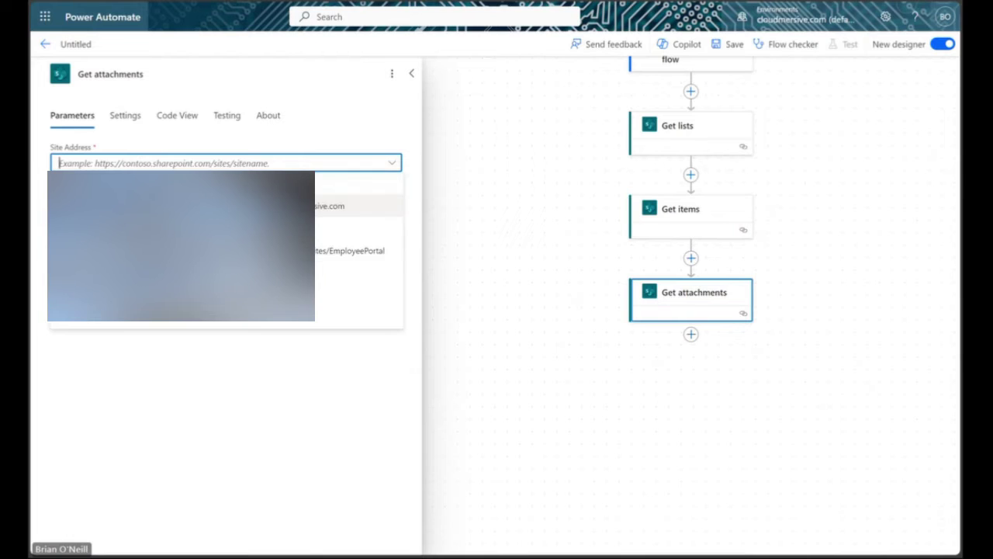
left_click(357, 296)
left_click(384, 200)
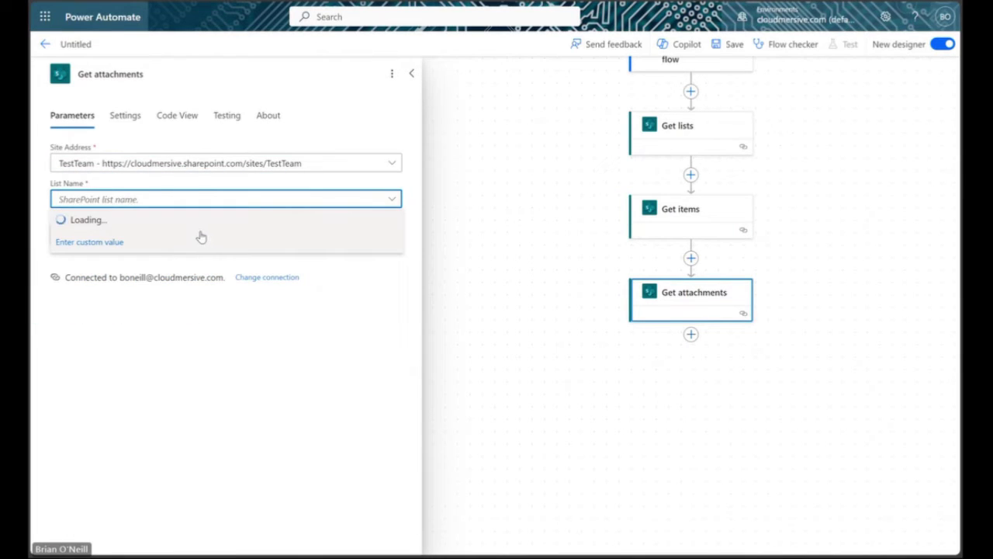
left_click(200, 225)
Set the Id of the Get attachments action to the dynamic ID value from Get items
left_click(238, 234)
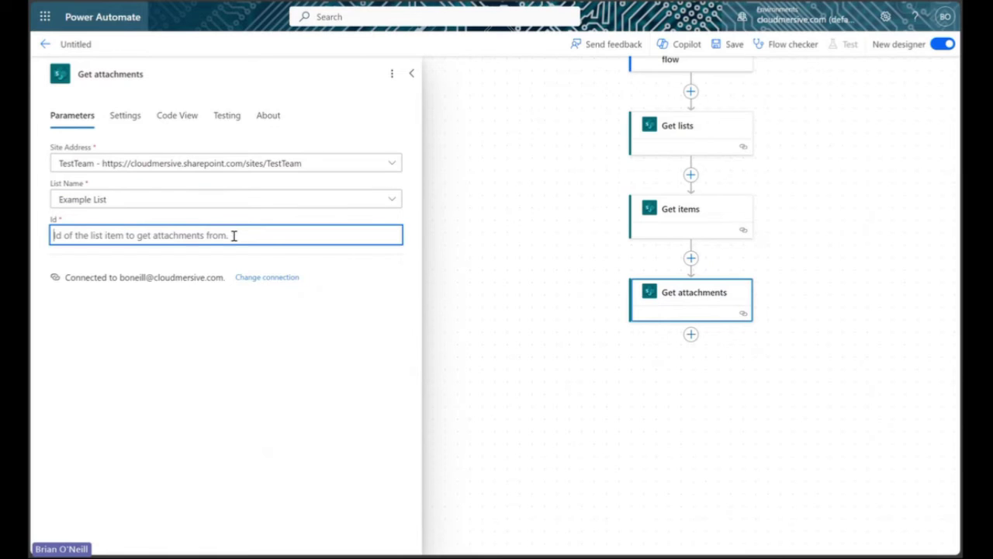
left_click(402, 225)
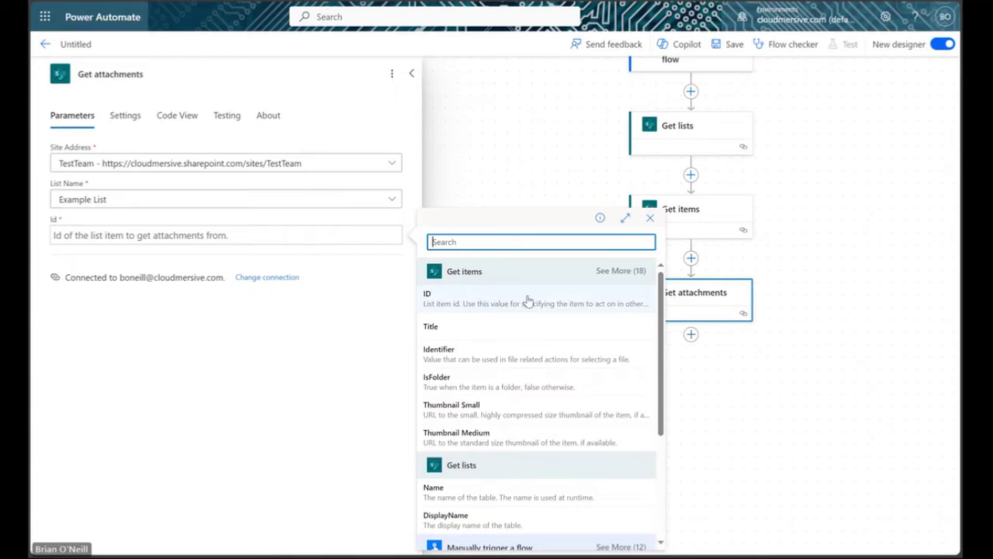
left_click(528, 302)
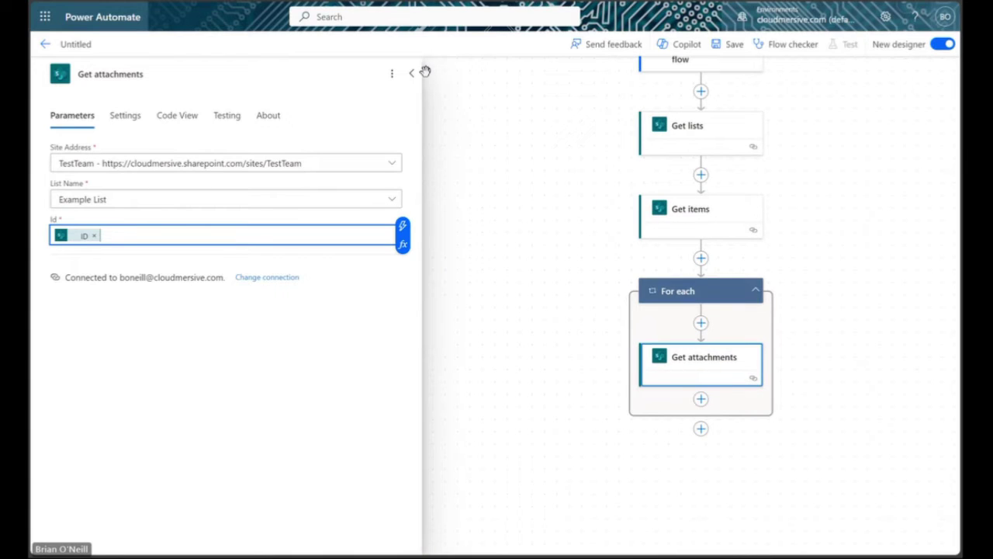
left_click(455, 113)
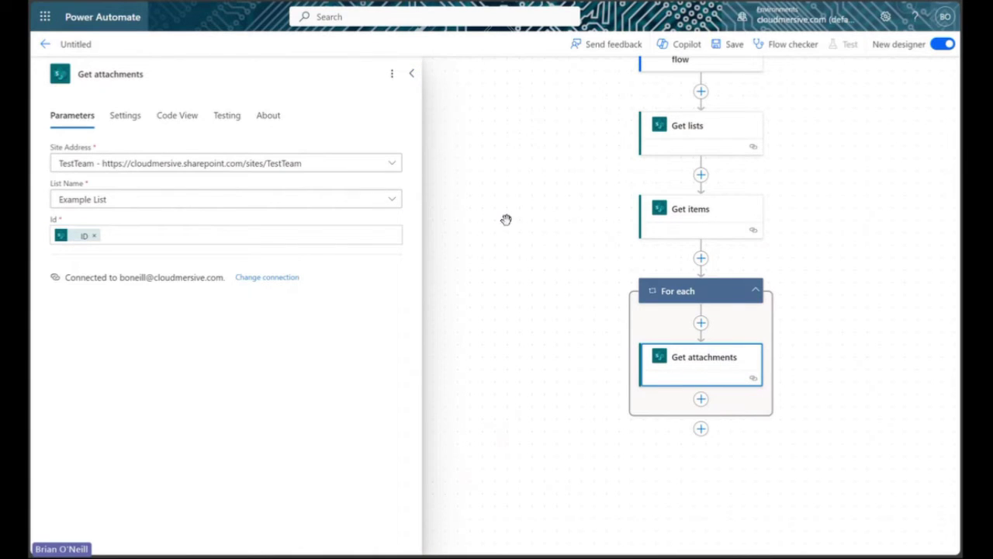
left_click(409, 78)
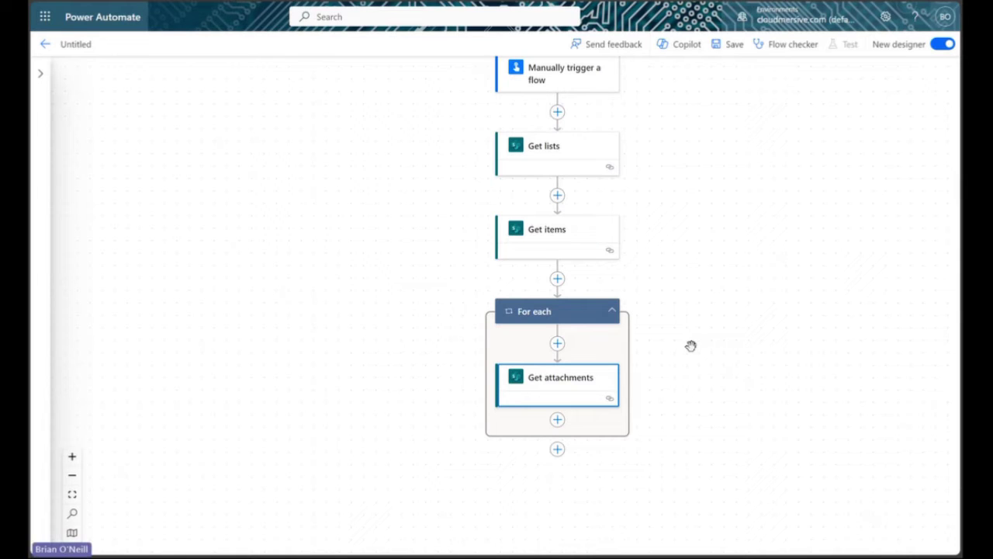
Add a SharePoint Get attachment content action after Get attachments inside the For each loop
scroll(693, 357, "down", 1)
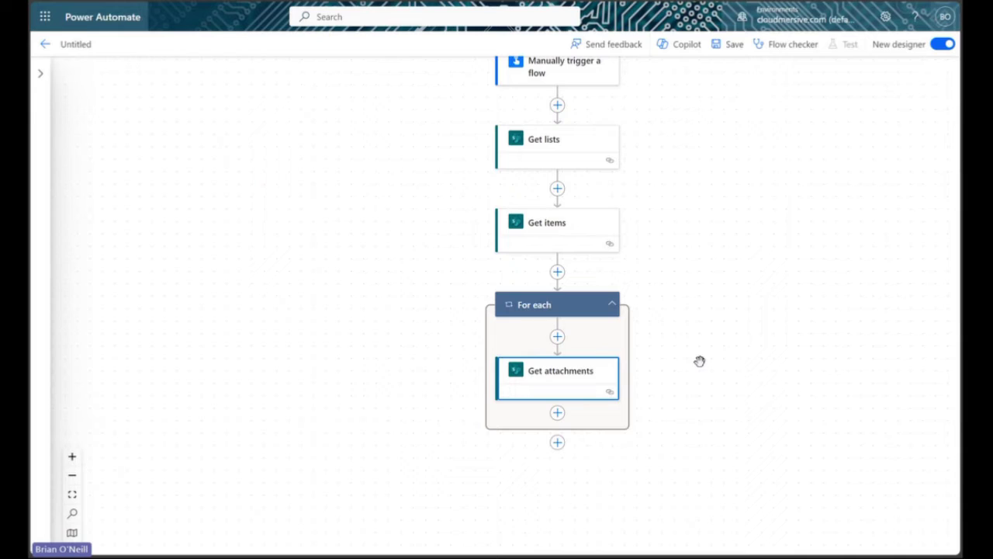
scroll(700, 362, "up", 2)
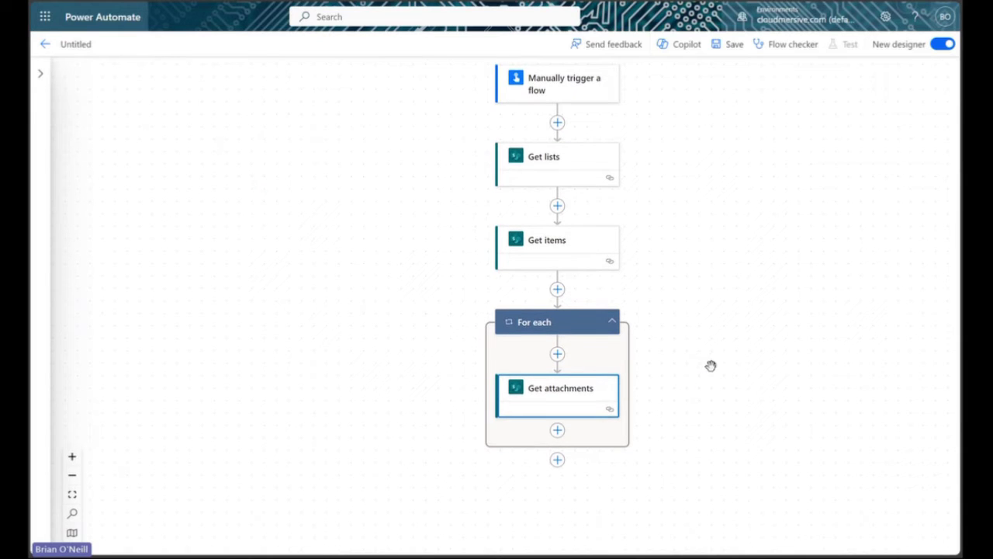
scroll(711, 365, "right", 3)
scroll(711, 365, "left", 1)
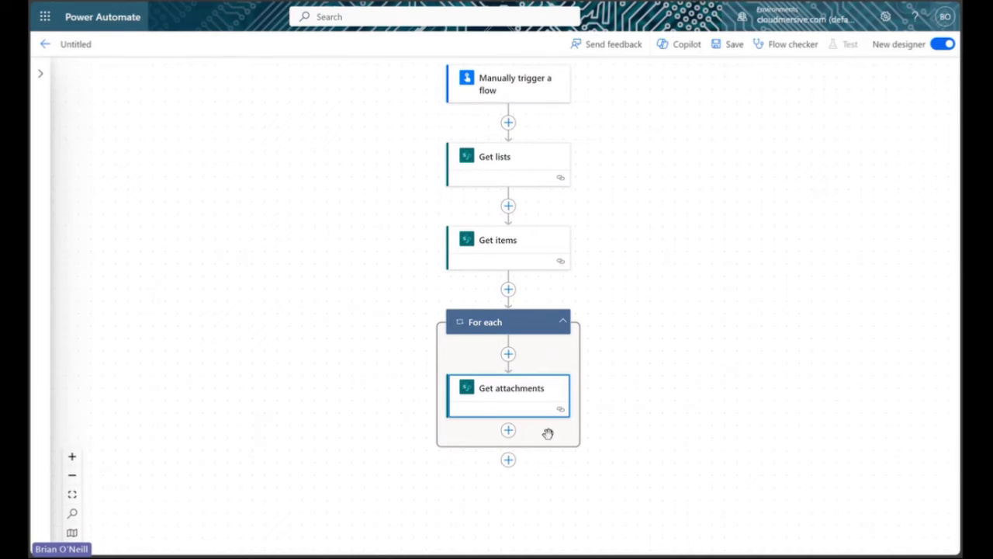
left_click(507, 433)
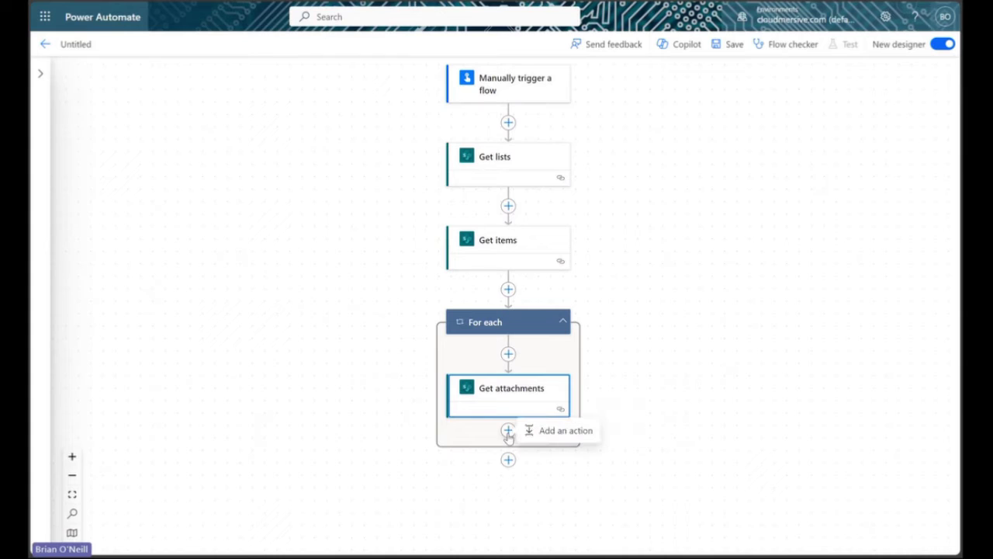
left_click(550, 432)
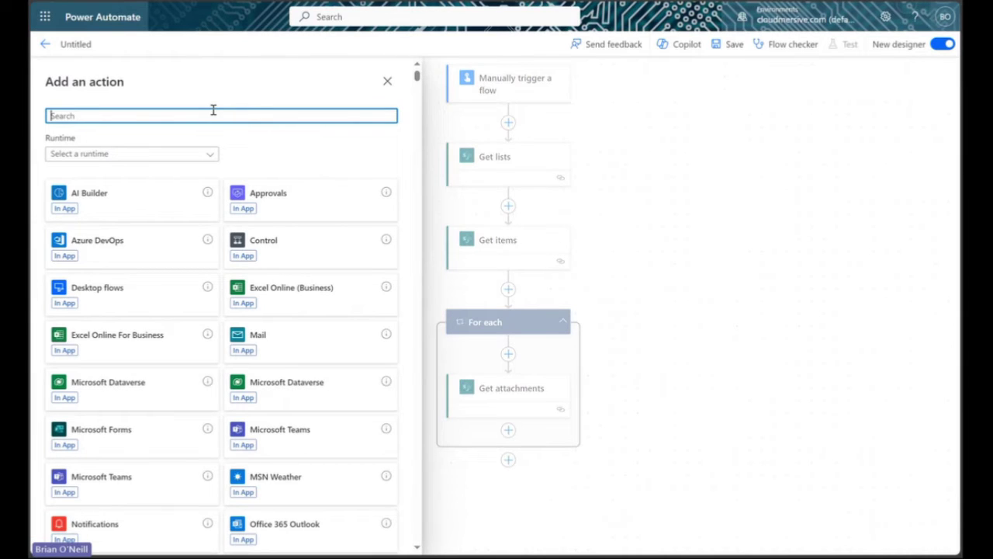
type("get attachment")
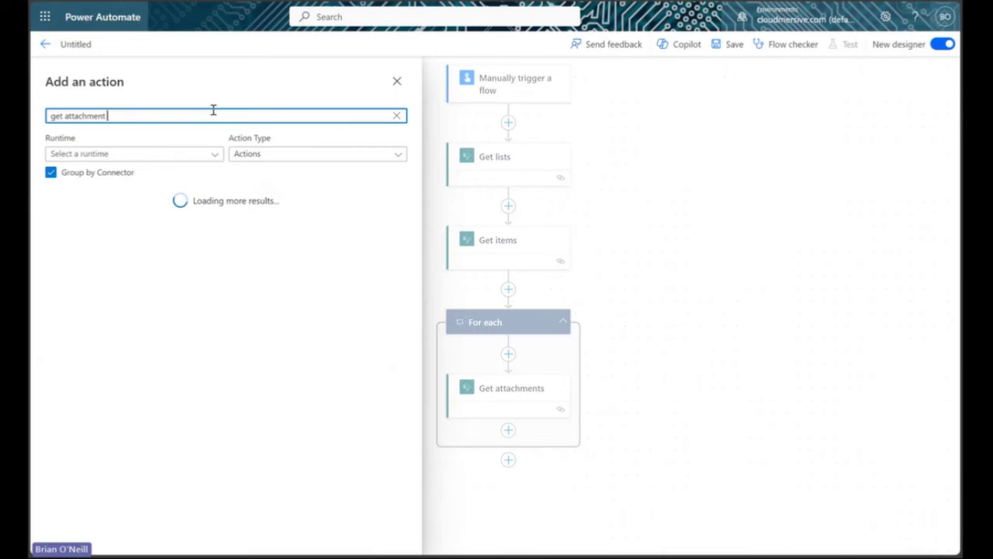
type(" content")
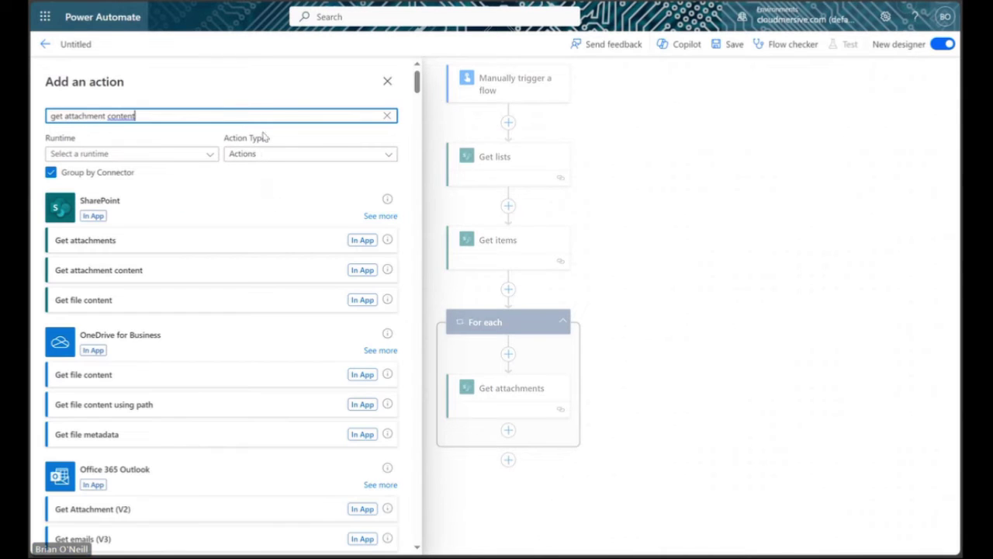
left_click(273, 279)
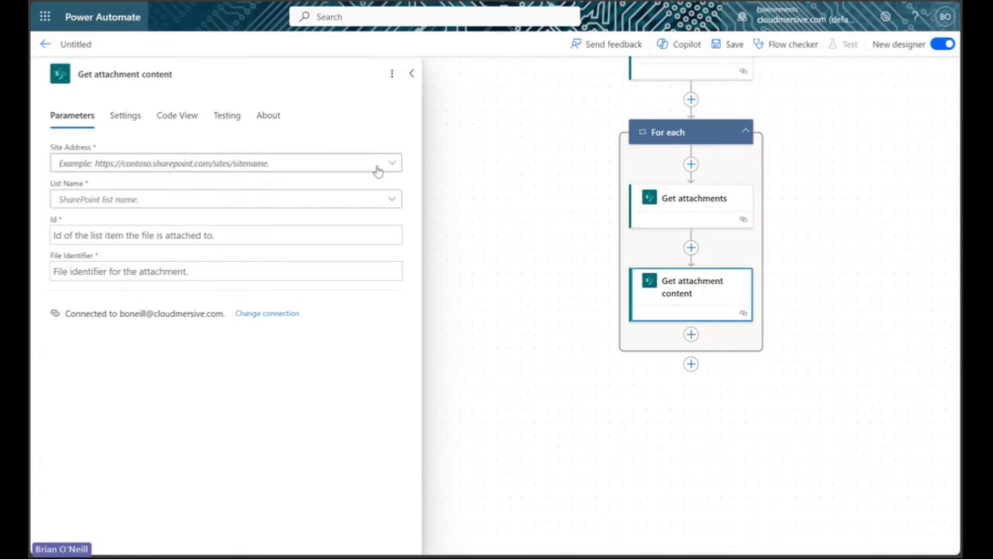
Set the Get attachment content action's site address to the TestTeam site and its list name to Example List
left_click(390, 163)
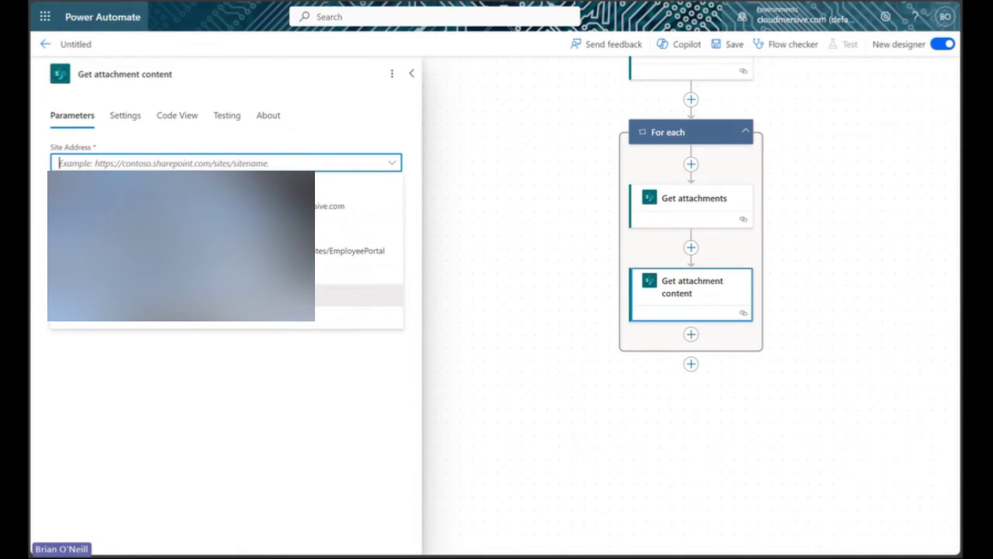
left_click(178, 295)
left_click(391, 200)
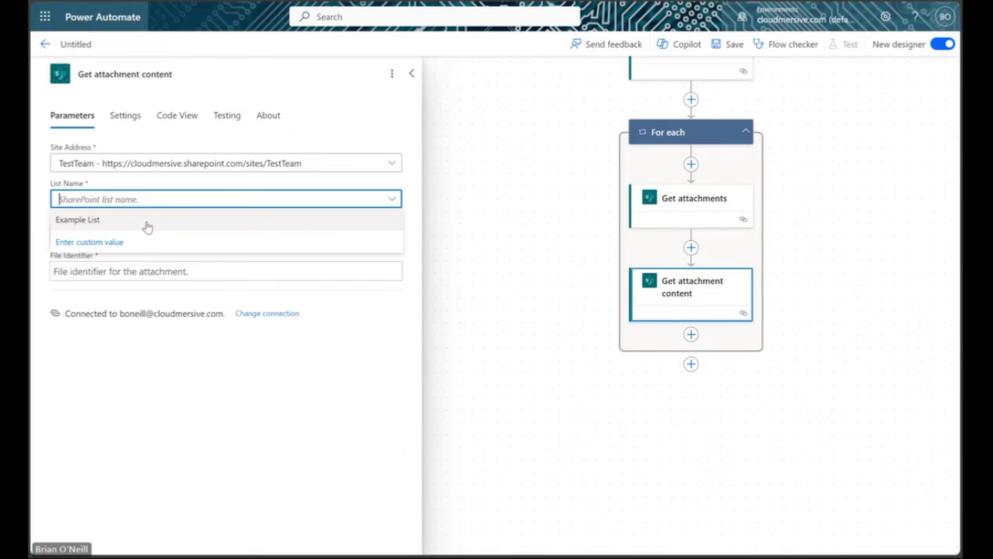
left_click(145, 222)
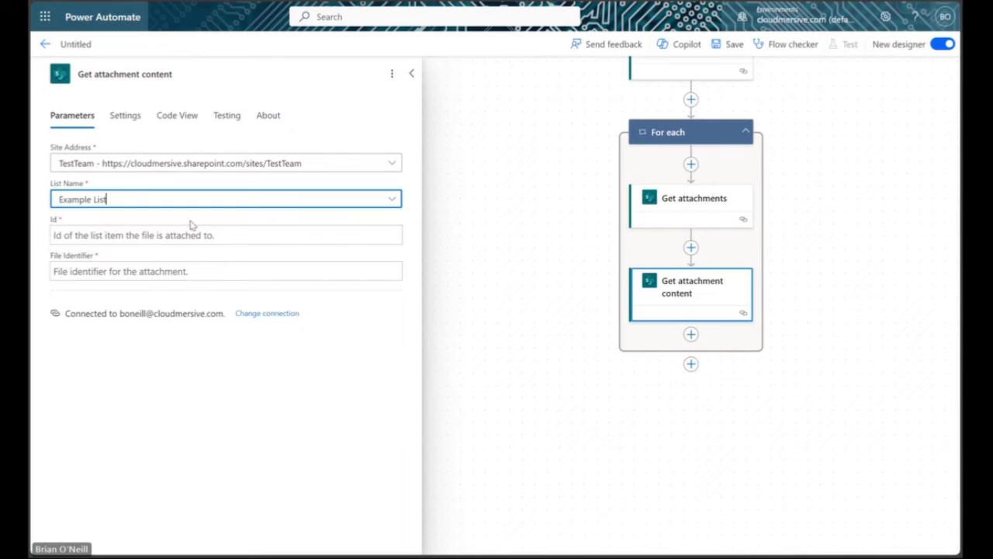
In Get attachment content, set Id to the ID from Get items and File Identifier to the Id from Get attachments
left_click(245, 232)
left_click(401, 221)
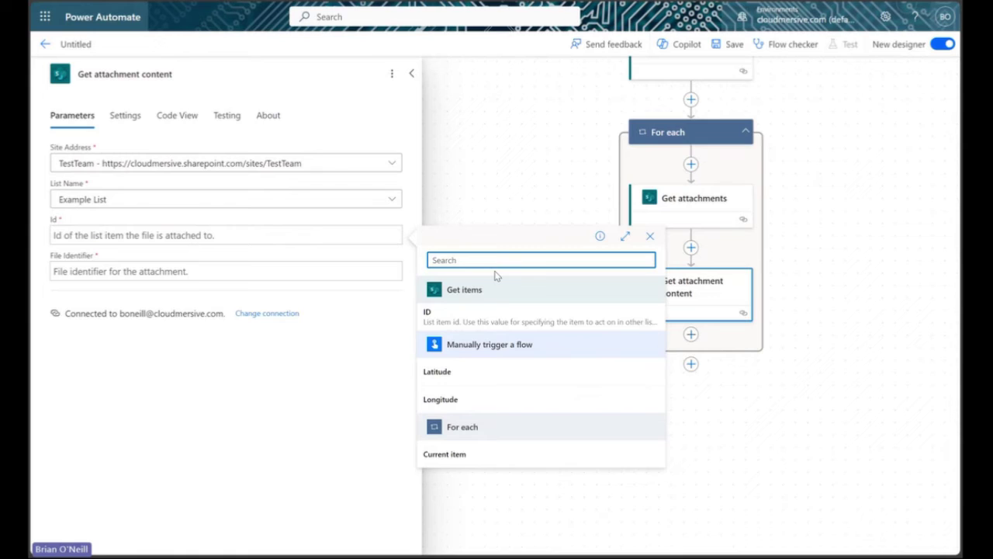
left_click(509, 317)
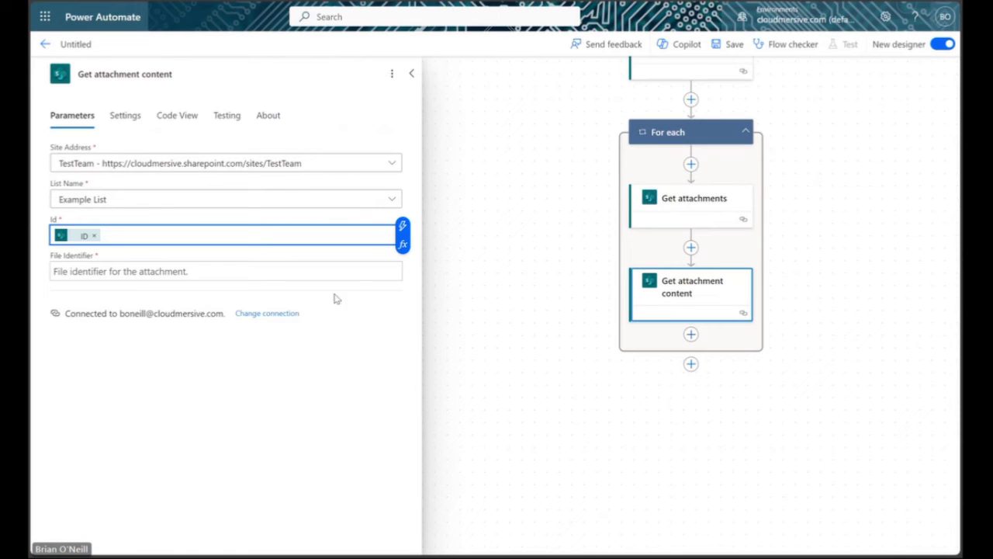
left_click(210, 269)
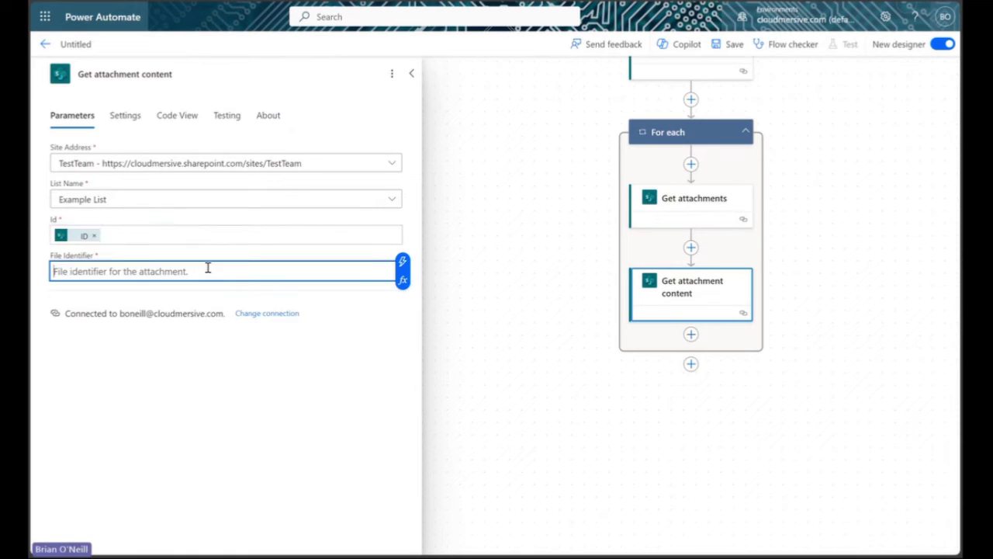
left_click(401, 261)
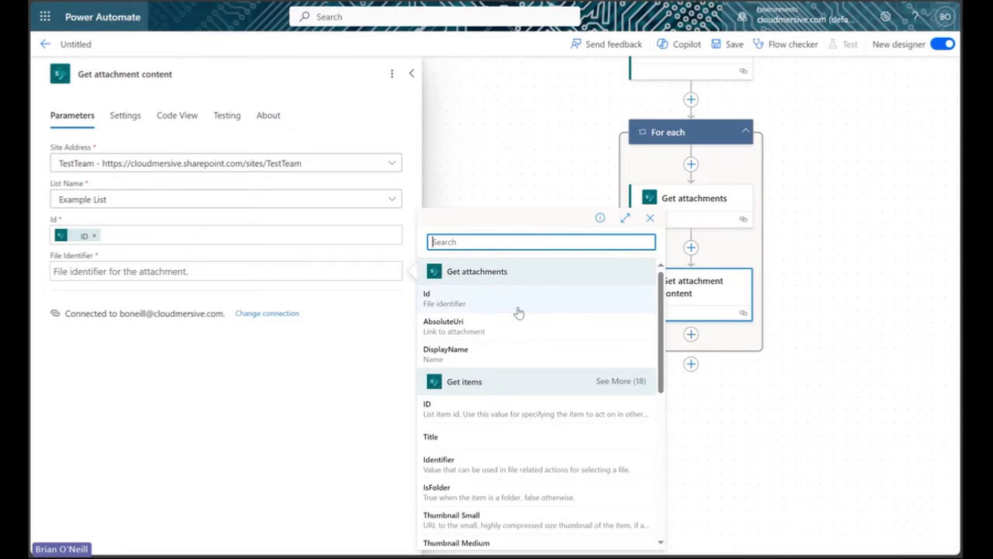
left_click(456, 303)
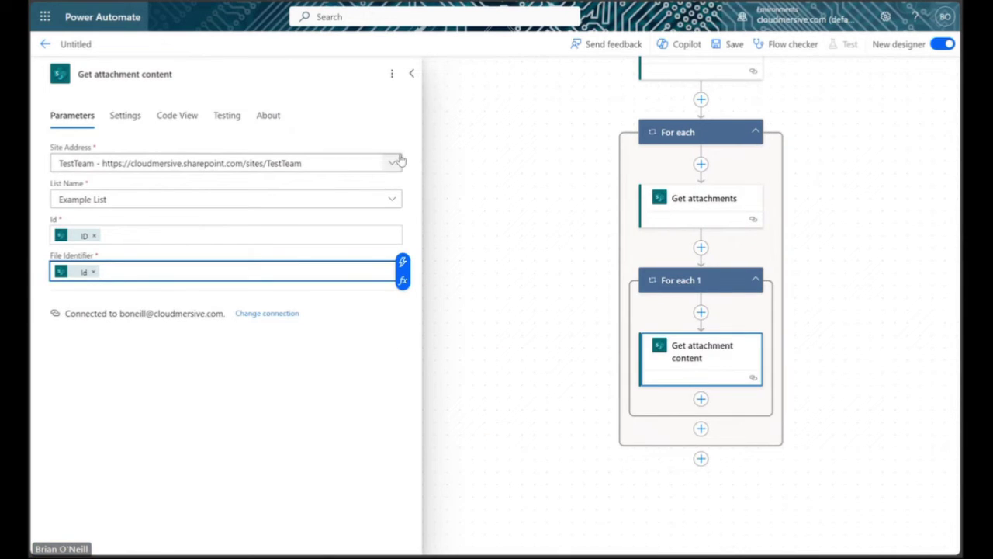
left_click(374, 114)
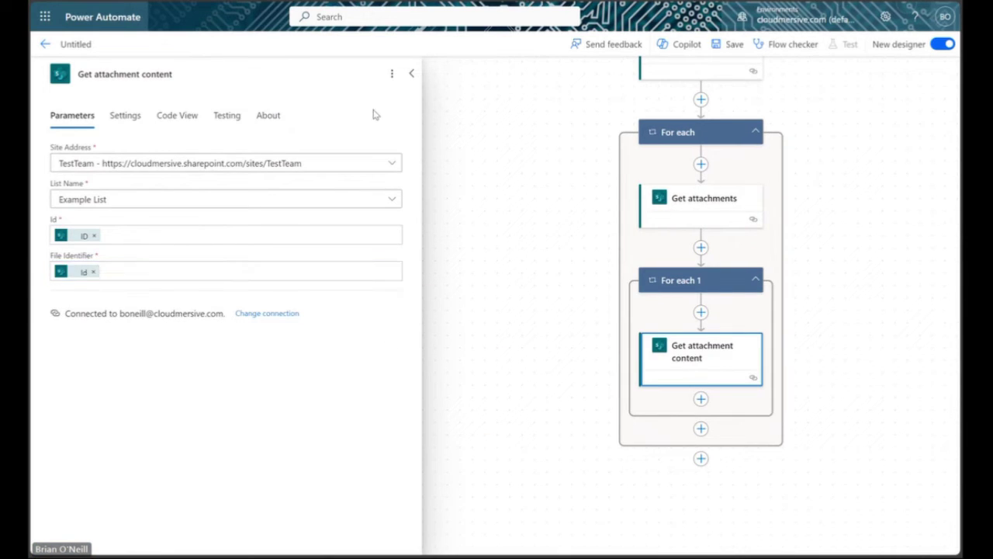
left_click(411, 74)
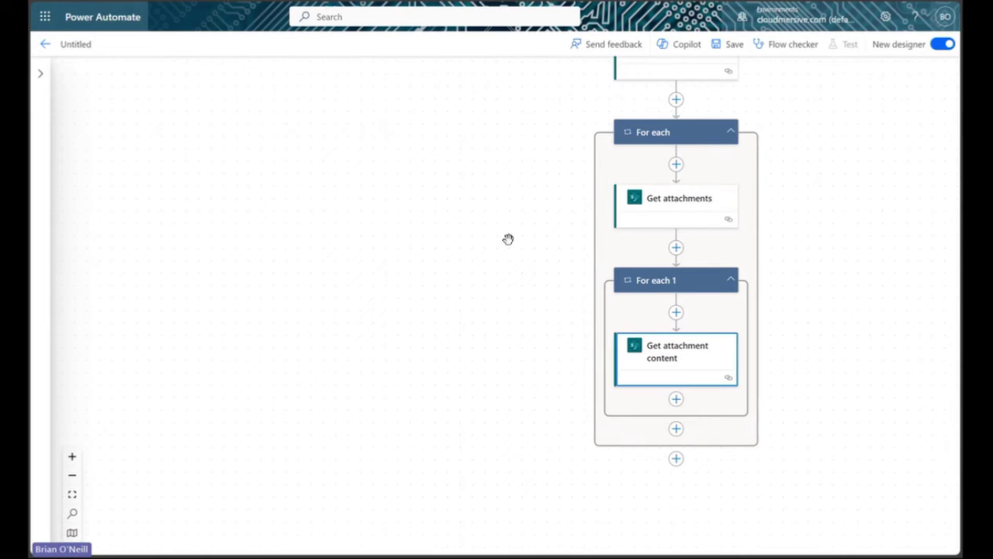
Add the Cloudmersive PDF action Get PDF document metadata after Get attachment content inside the For each 1 loop
scroll(721, 373, "up", 1)
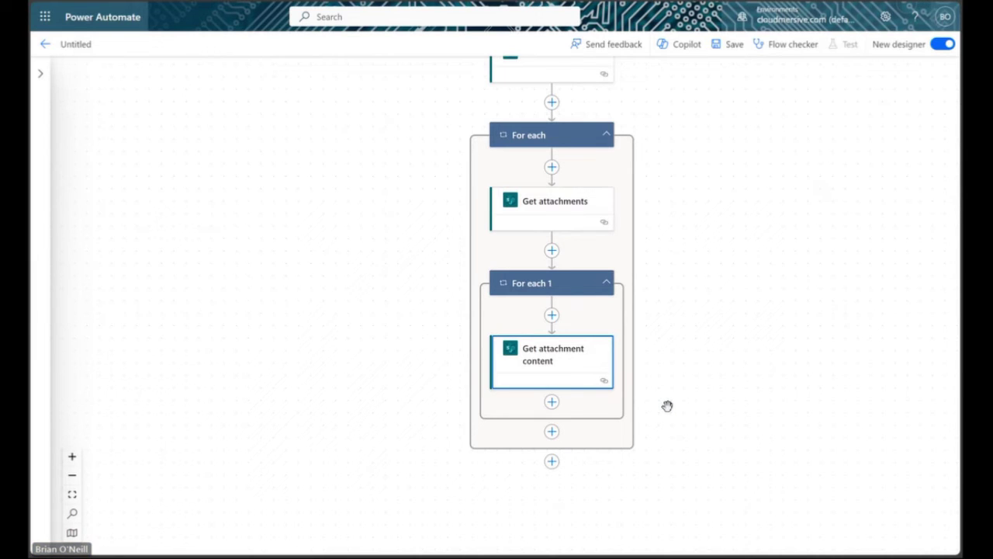
left_click(551, 403)
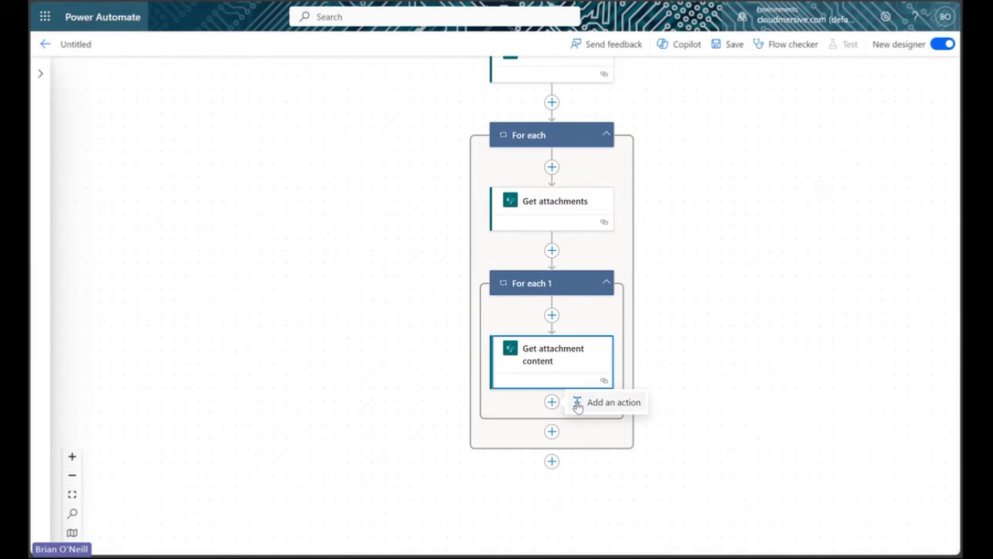
left_click(613, 403)
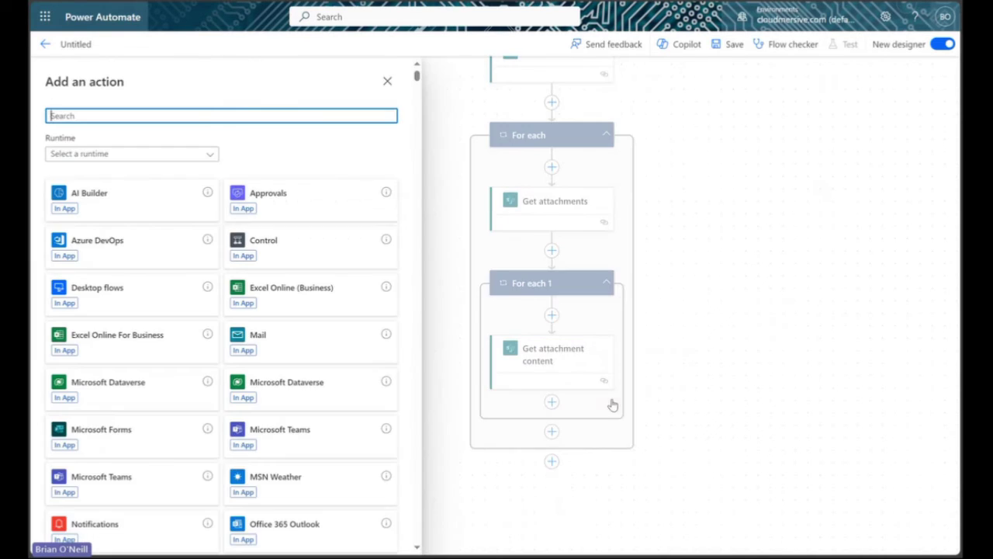
type("cloudmersive")
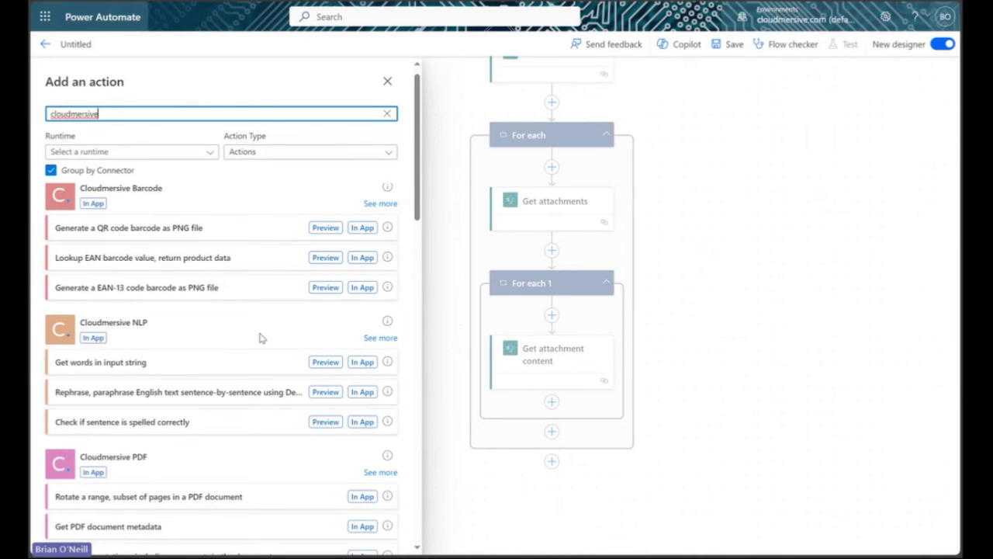
scroll(262, 338, "down", 2)
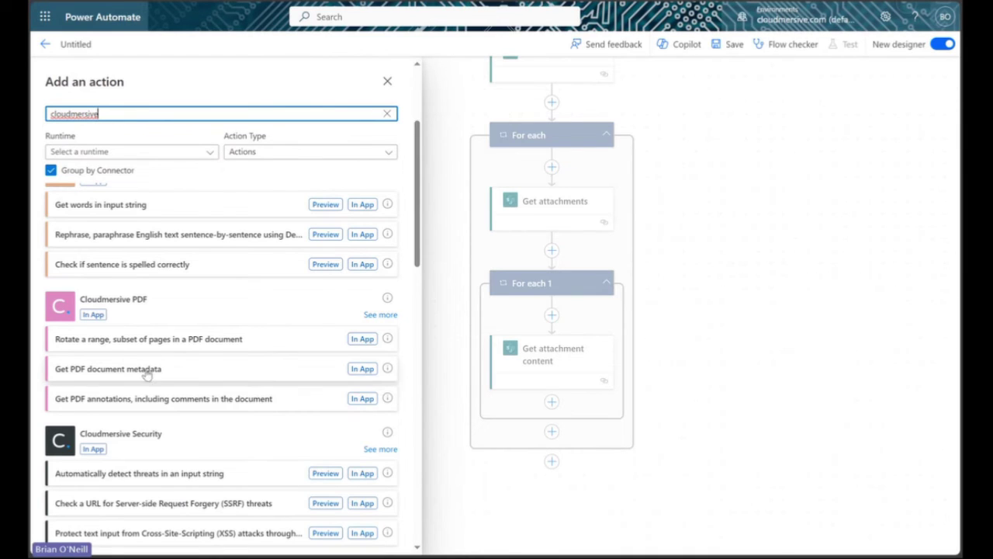
left_click(371, 314)
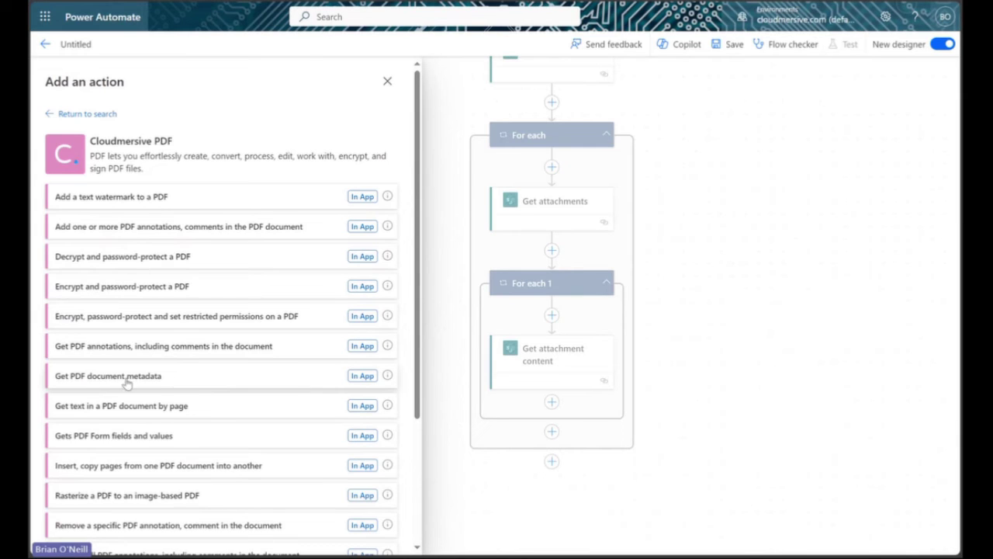
left_click(196, 385)
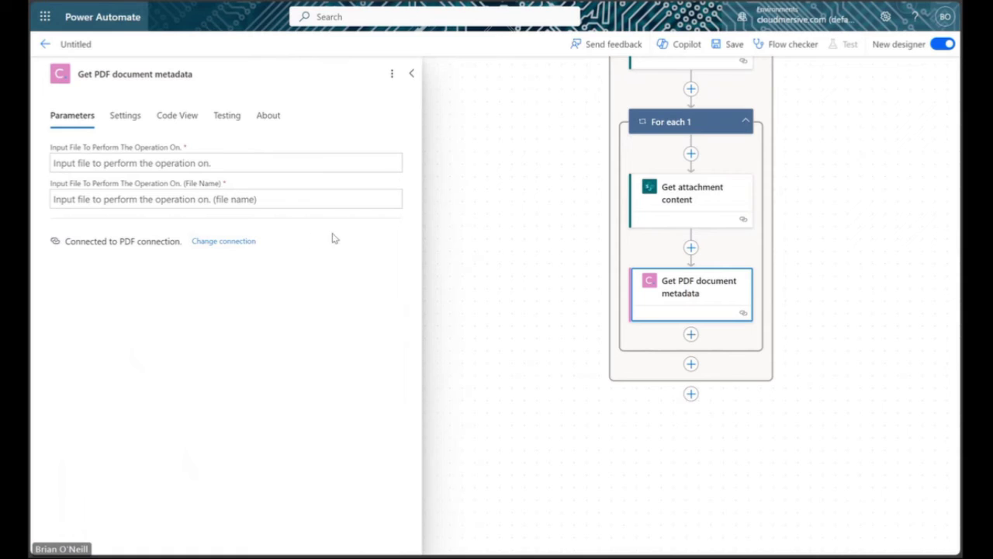
Set the input file of Get PDF document metadata to the dynamic Attachment Content from Get attachment content
left_click(317, 164)
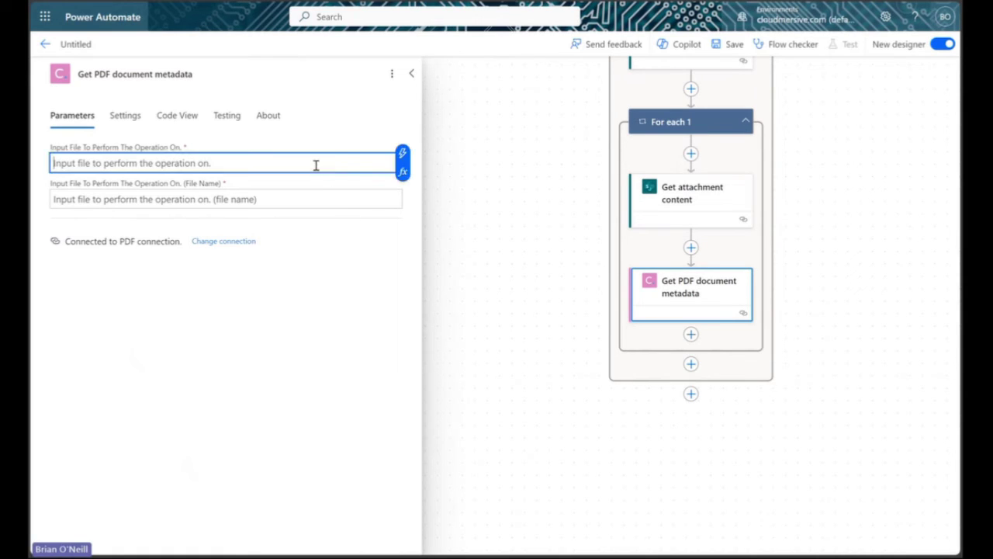
left_click(403, 156)
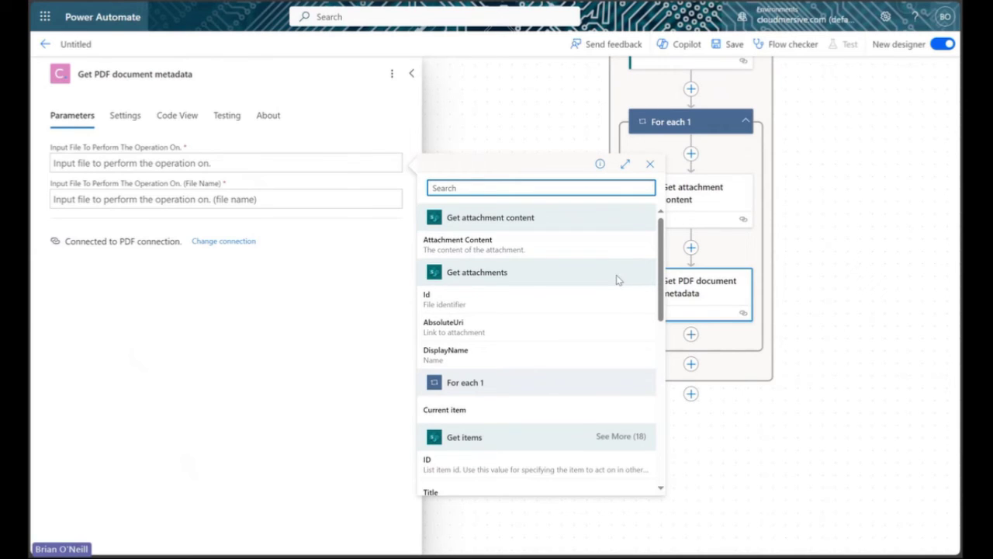
left_click(486, 246)
left_click(324, 259)
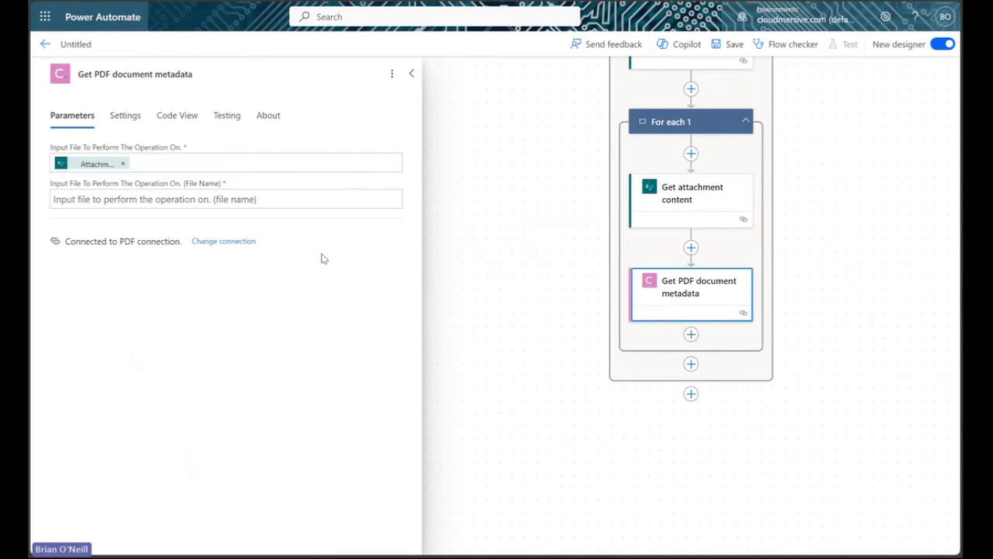
Set the input file name of Get PDF document metadata to the dynamic DisplayName from Get attachments
left_click(291, 197)
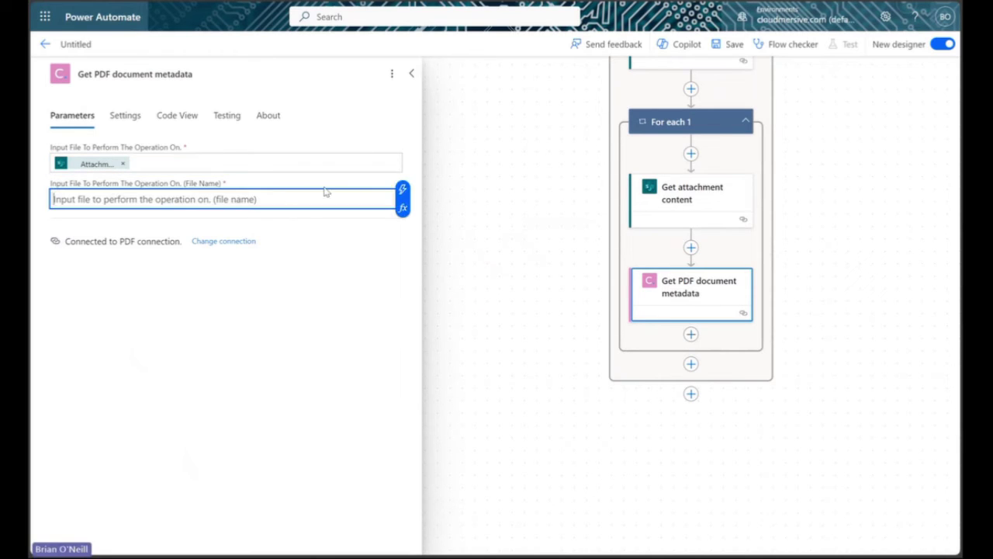
left_click(402, 190)
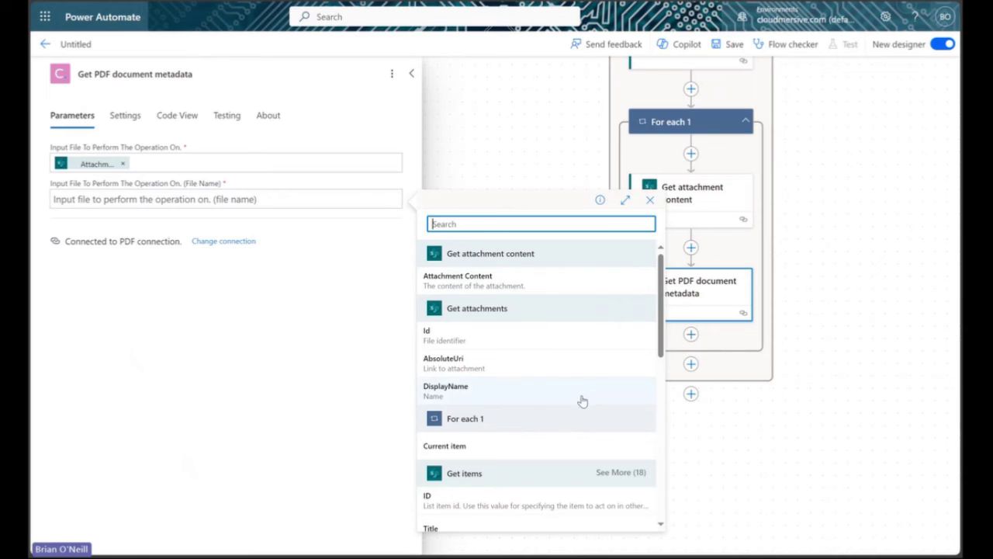
left_click(524, 396)
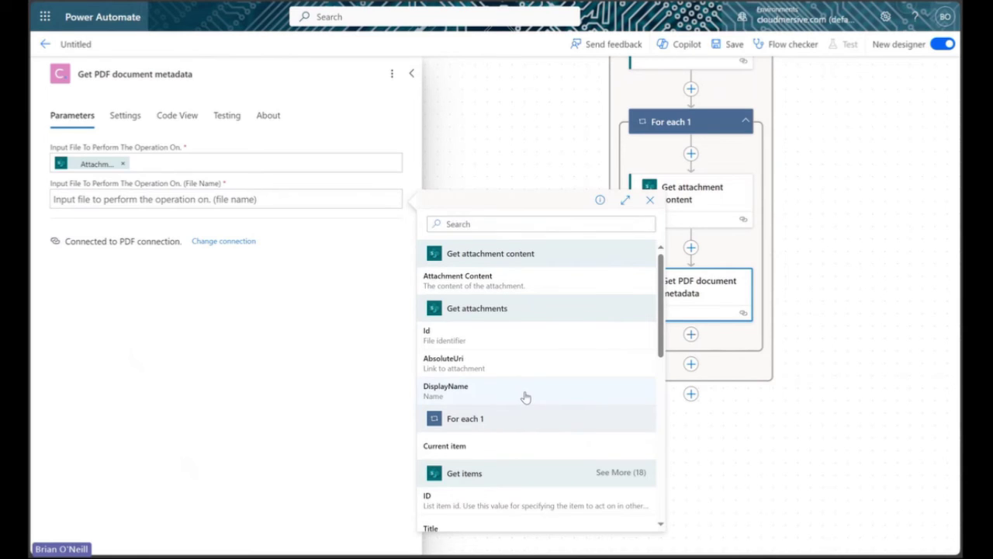
left_click(320, 354)
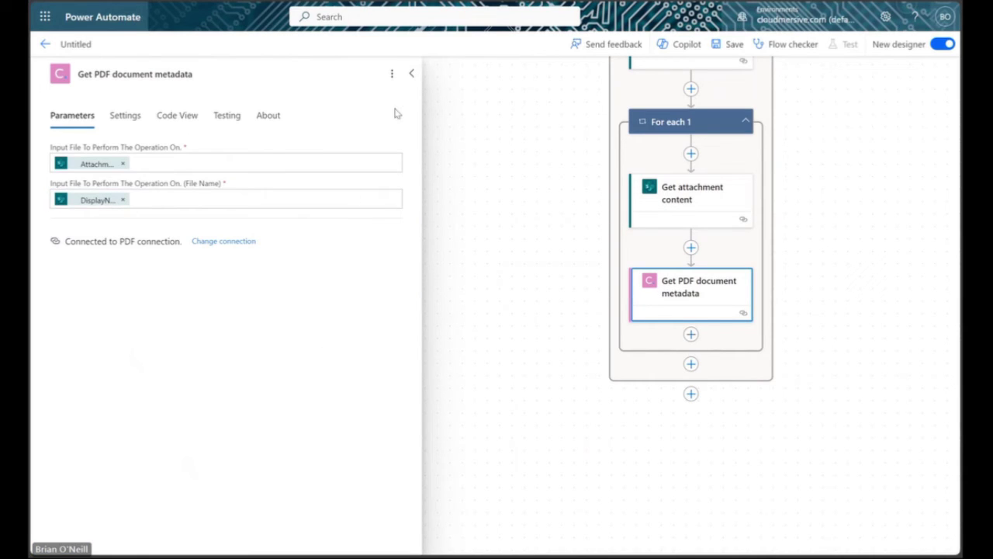
left_click(411, 73)
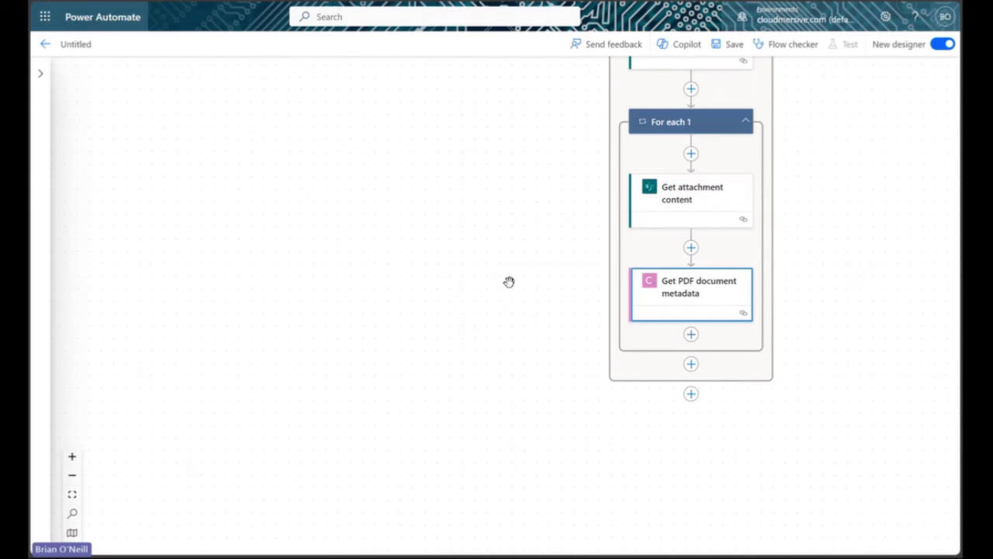
Add the SharePoint Update item action after Get PDF document metadata inside the For each 1 loop
scroll(815, 253, "up", 3)
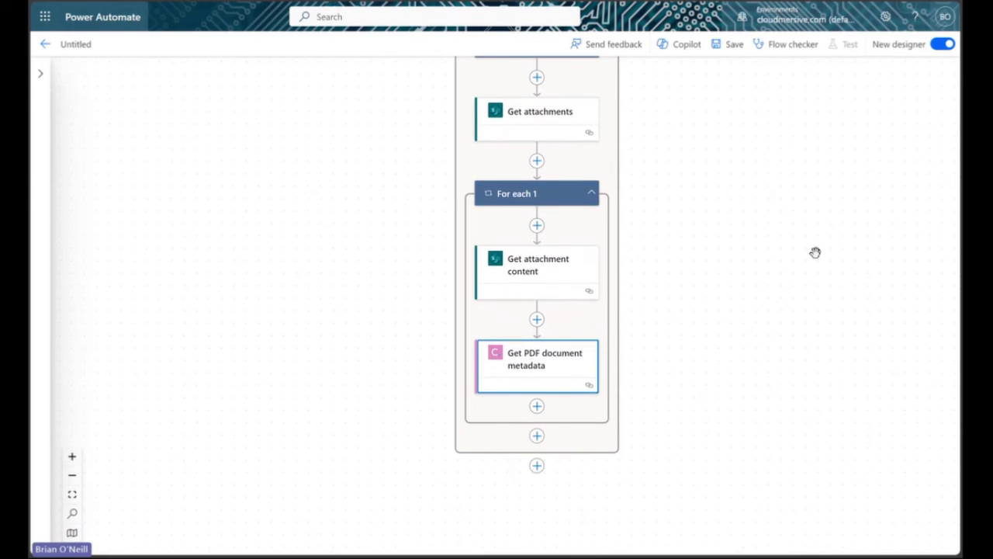
scroll(815, 253, "down", 1)
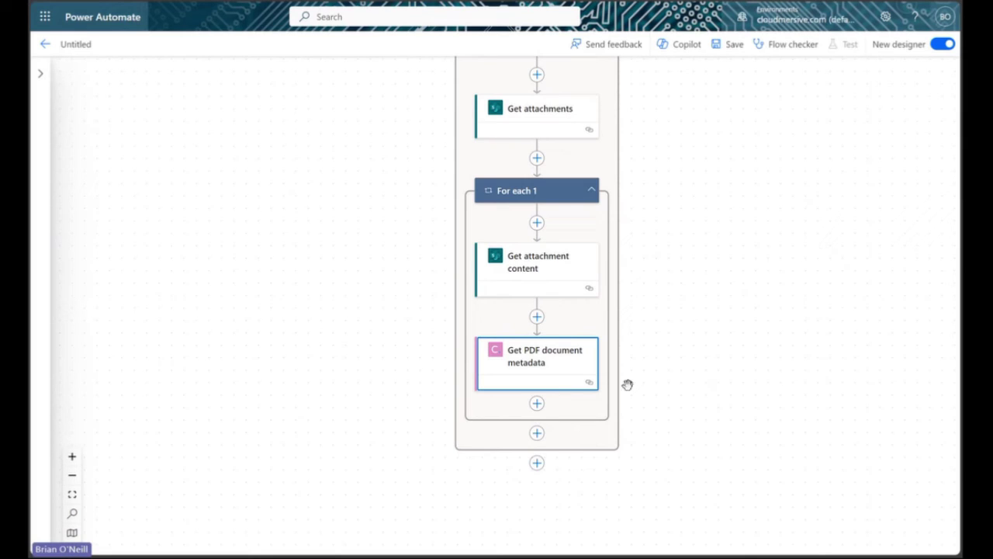
left_click(574, 404)
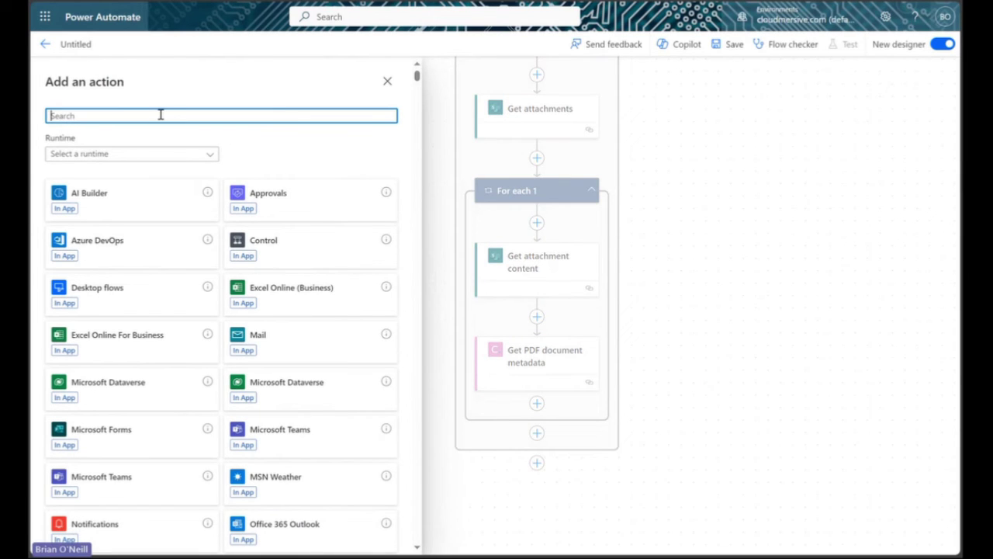
type("update item")
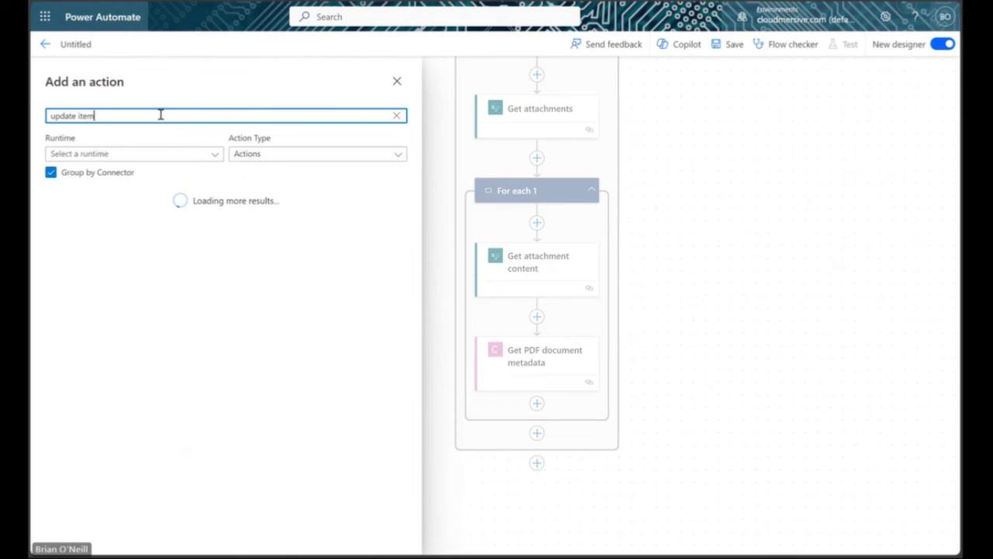
left_click(193, 250)
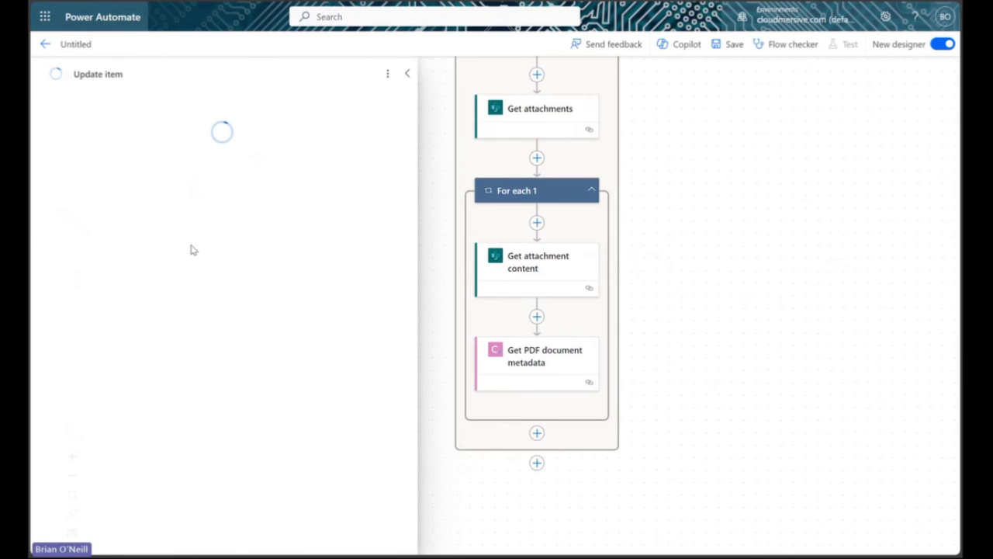
Set the Update item action's site address to the TestTeam site and its list name to Example List
left_click(392, 163)
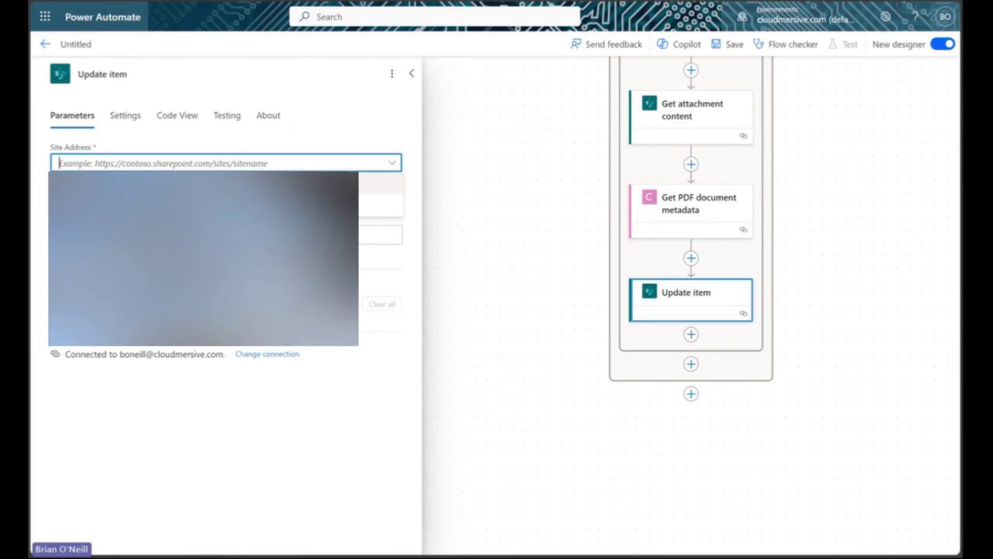
left_click(365, 199)
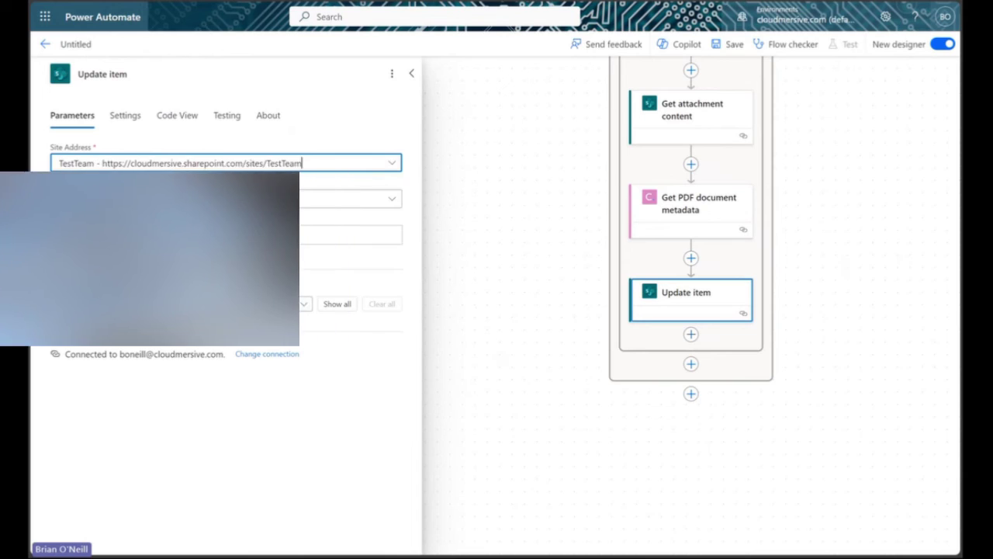
left_click(392, 199)
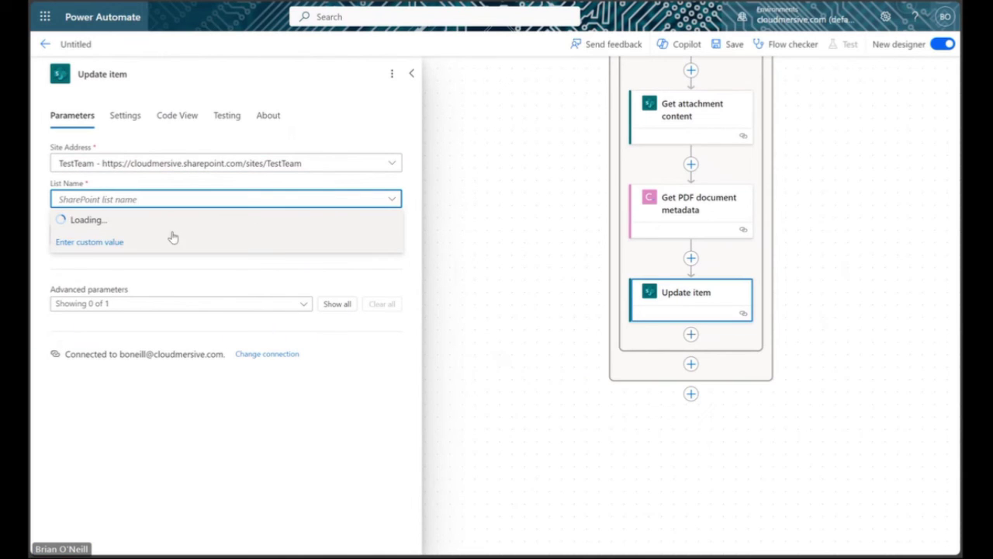
left_click(136, 223)
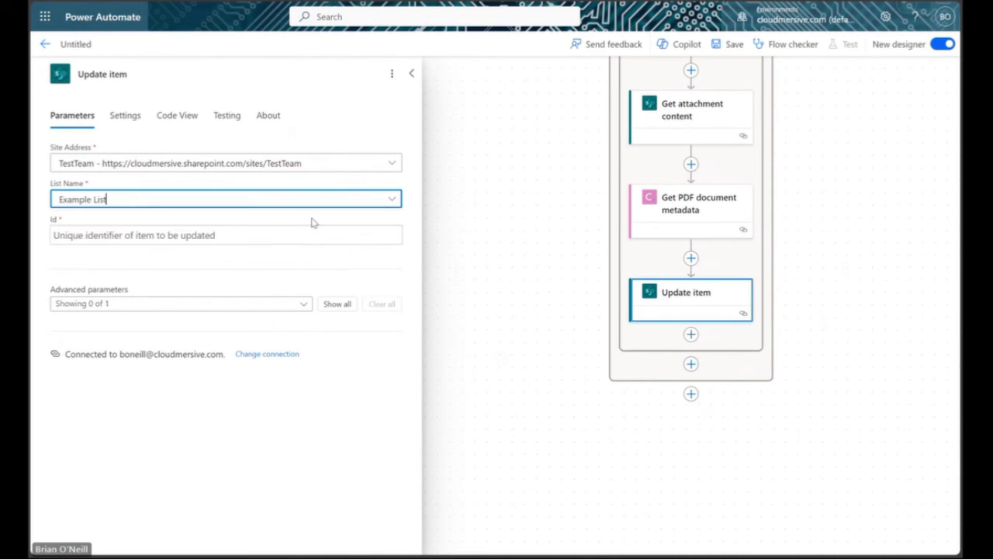
Set the Id of Update item to the dynamic ID from Get items
left_click(350, 229)
left_click(401, 227)
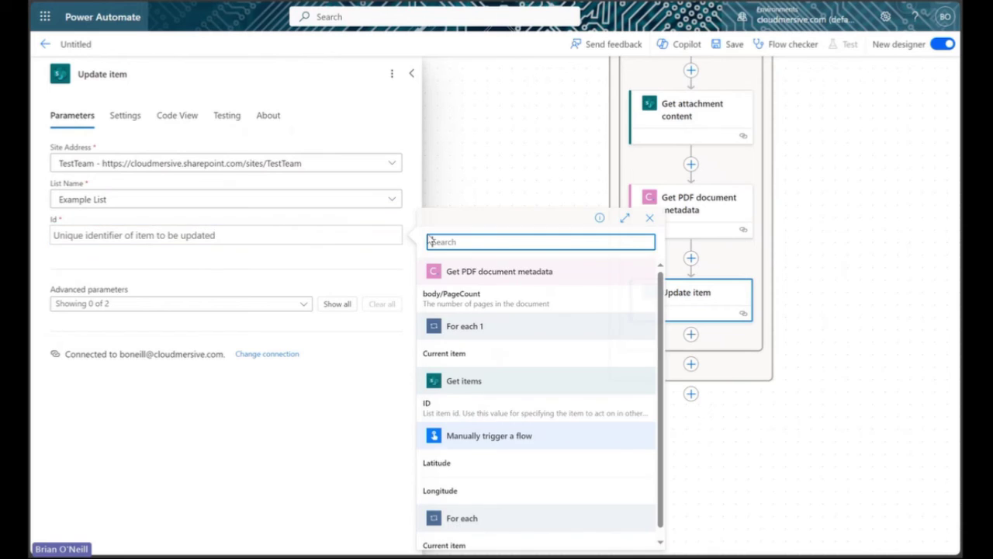
left_click(473, 404)
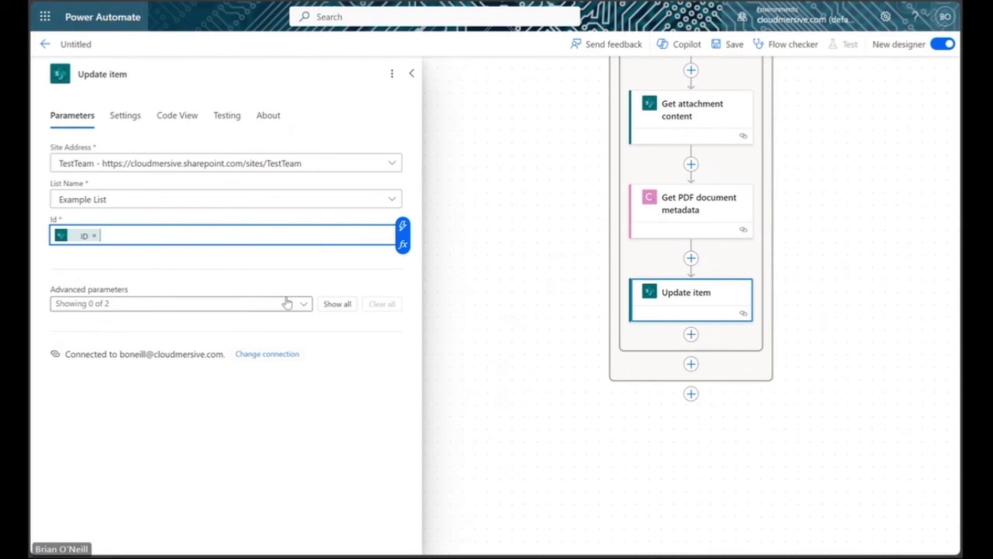
Show all advanced parameters of Update item and set Title to the dynamic body/Author from Get PDF document metadata
left_click(332, 305)
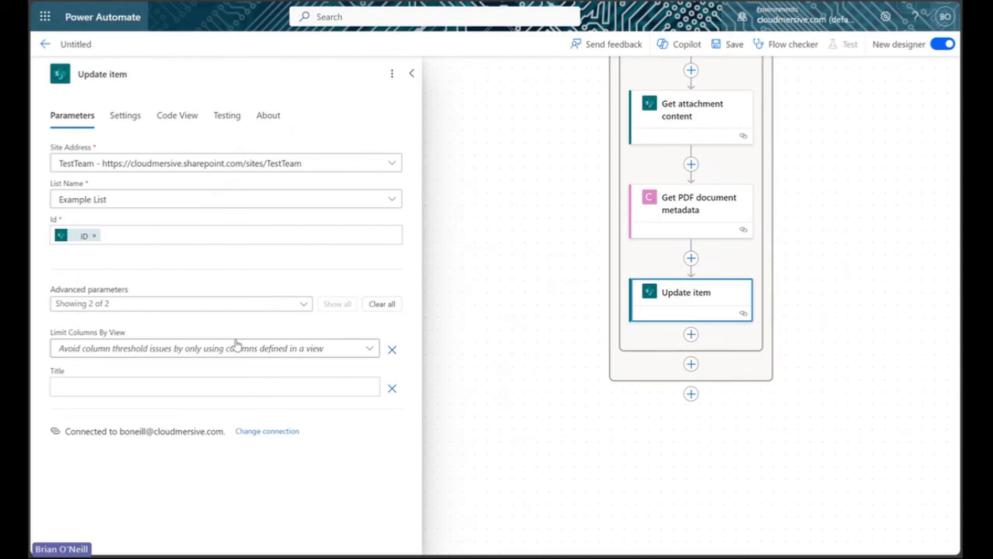
left_click(262, 393)
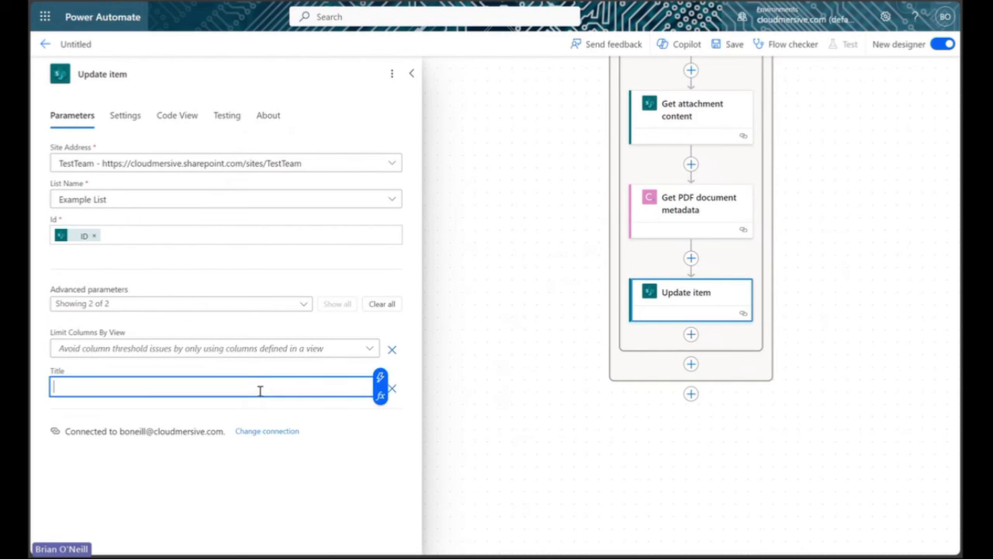
left_click(380, 377)
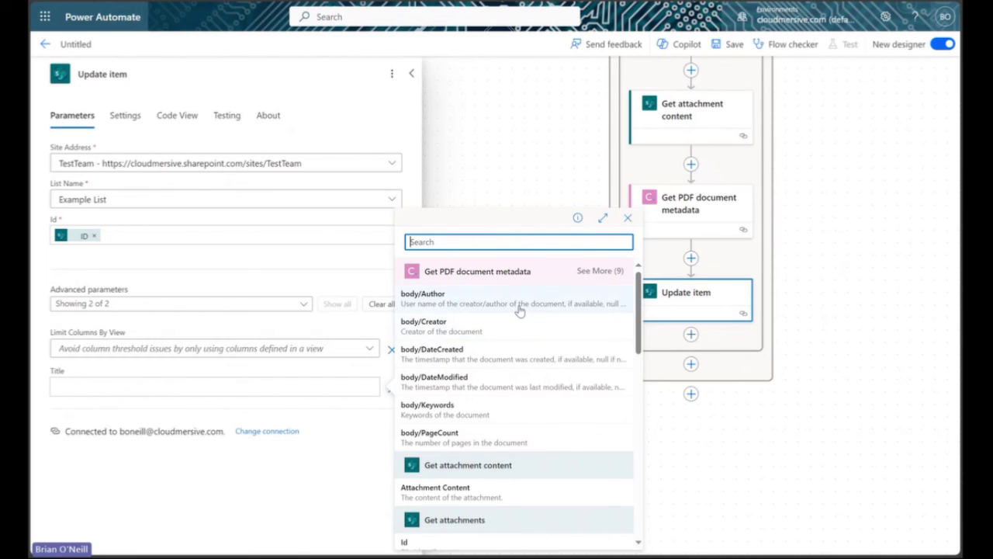
left_click(457, 302)
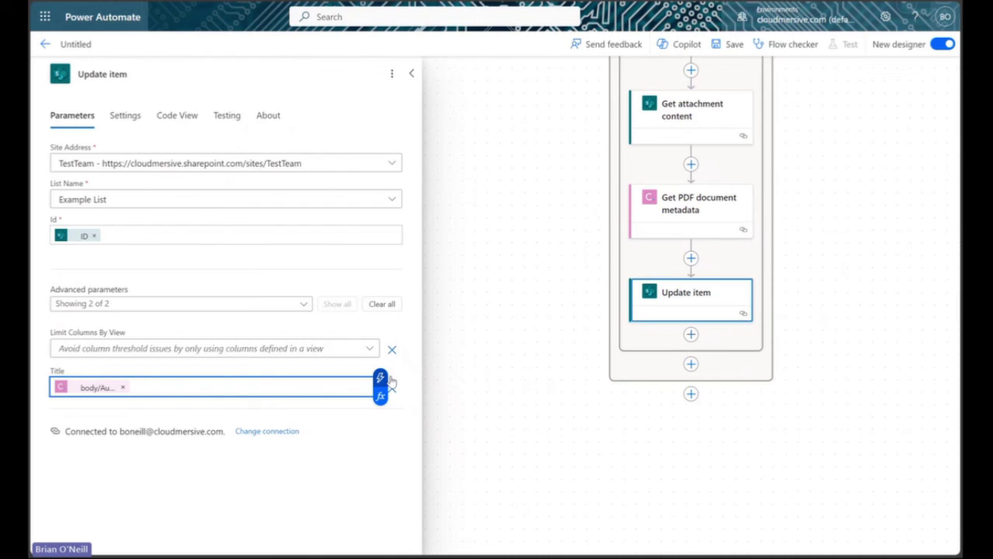
left_click(379, 395)
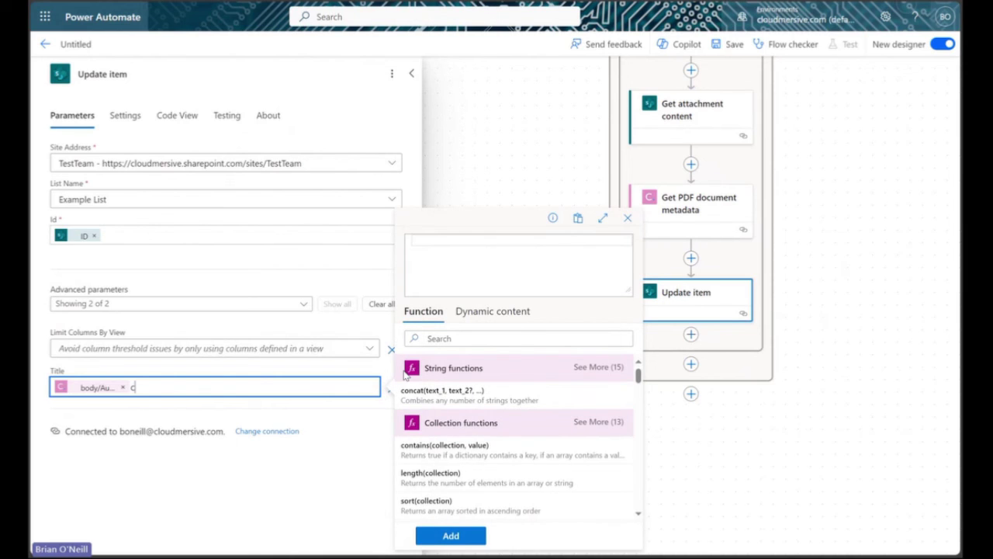
left_click(445, 338)
type("concat")
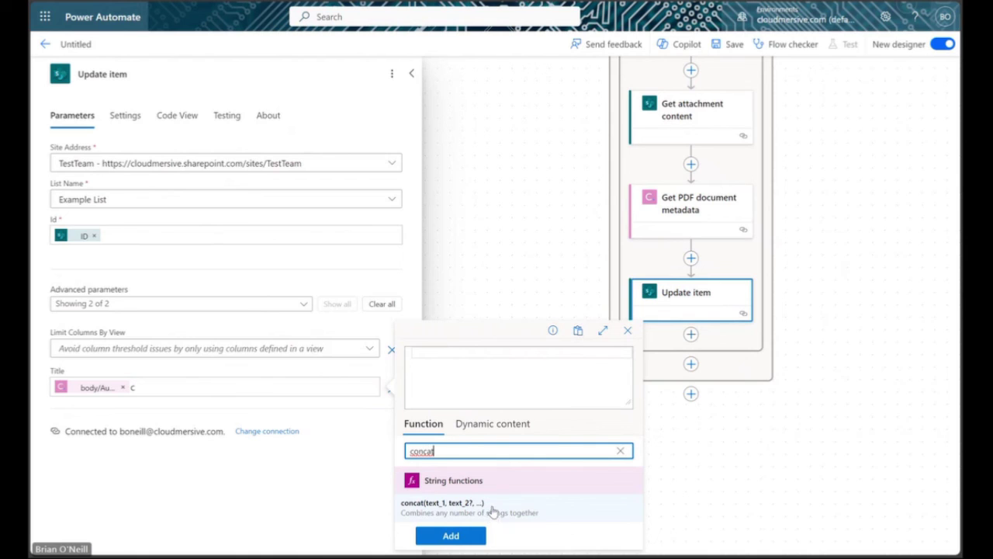
left_click(629, 332)
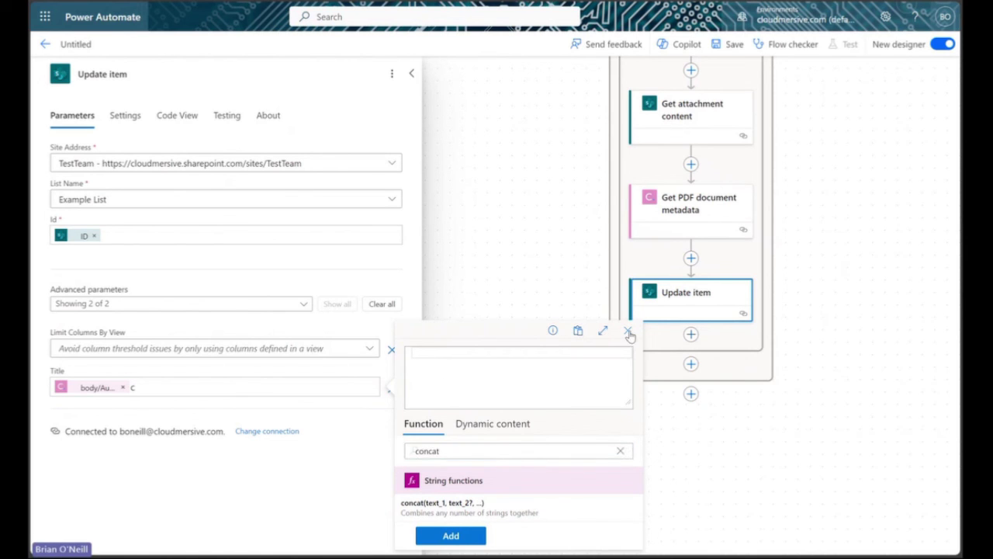
Save the flow and open its test options
left_click(730, 45)
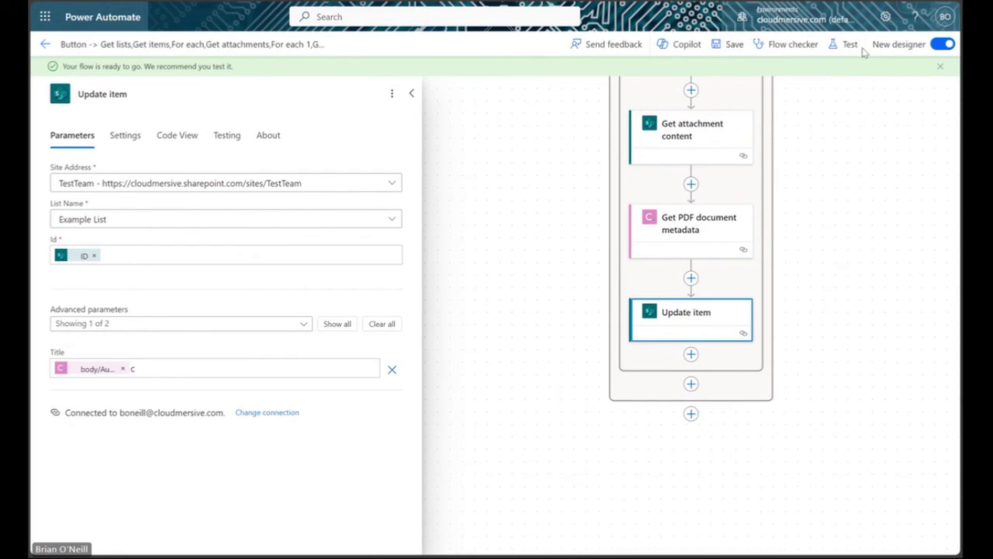
left_click(850, 47)
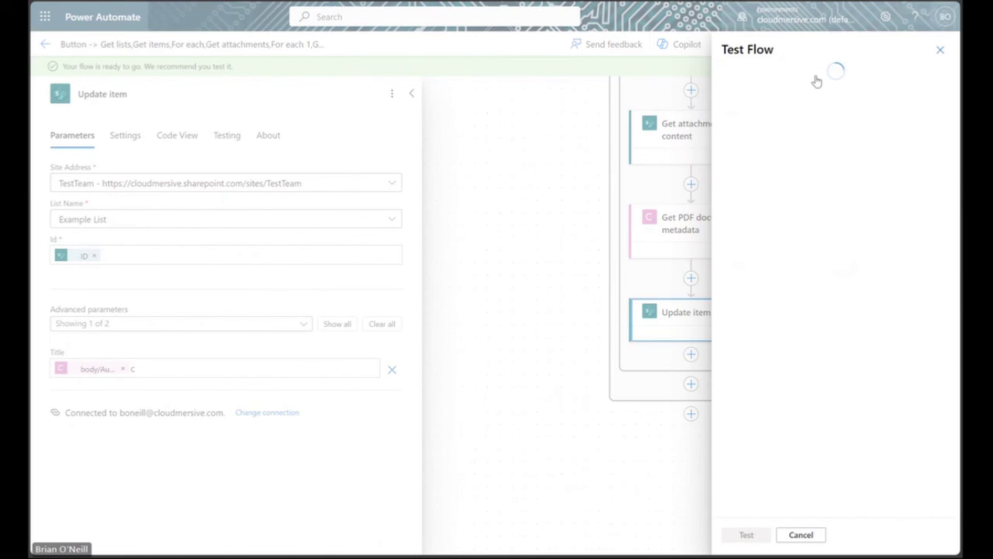